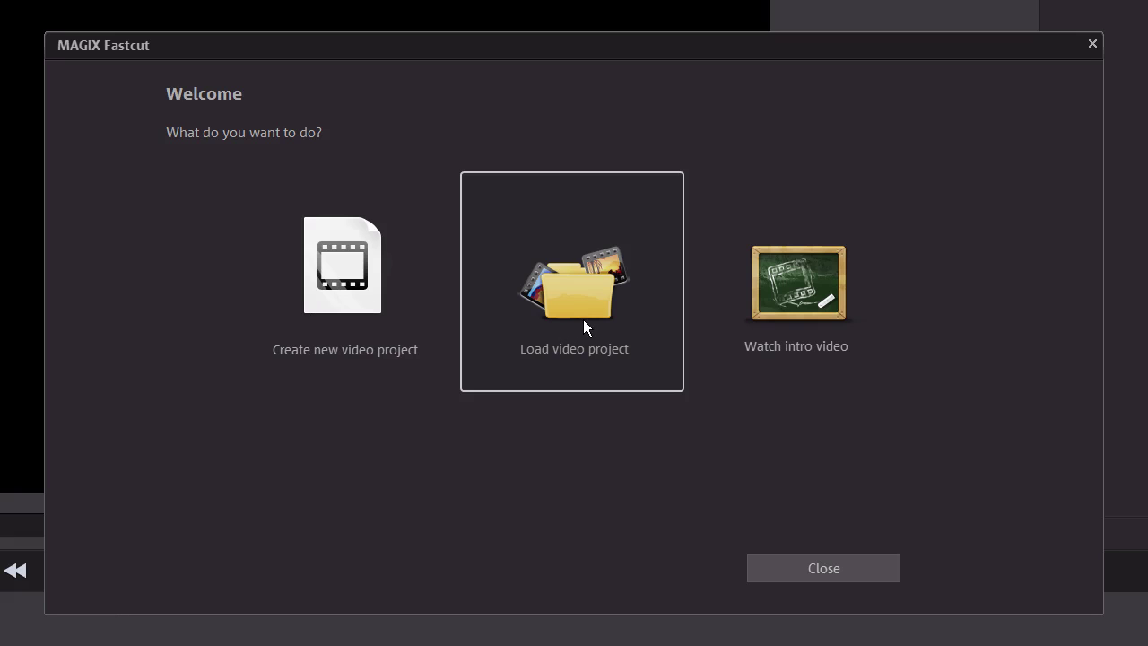
# Step: Create a new video project and choose L:\ACTIONCAM as the source for the clips
pyautogui.click(350, 325)
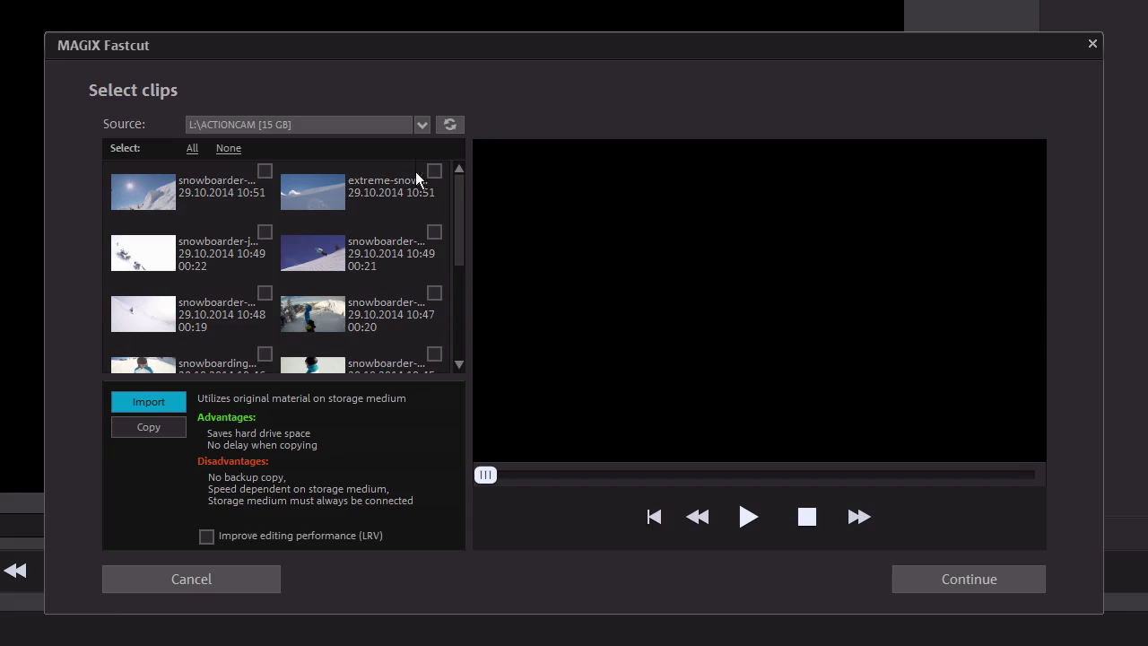
pyautogui.click(420, 129)
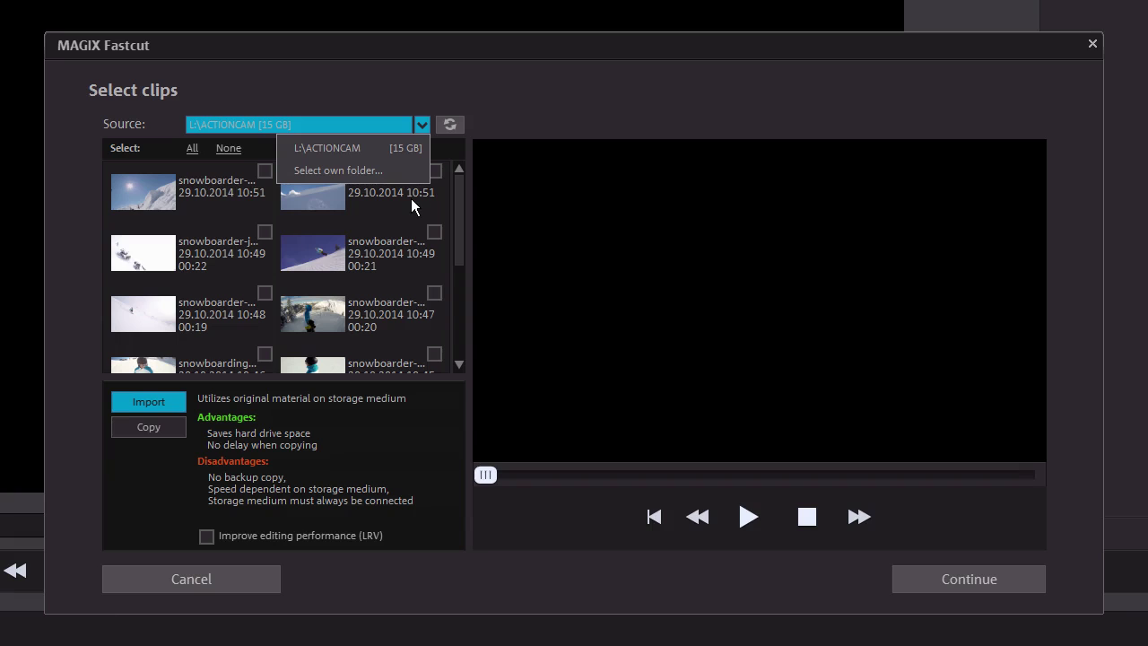
pyautogui.click(407, 148)
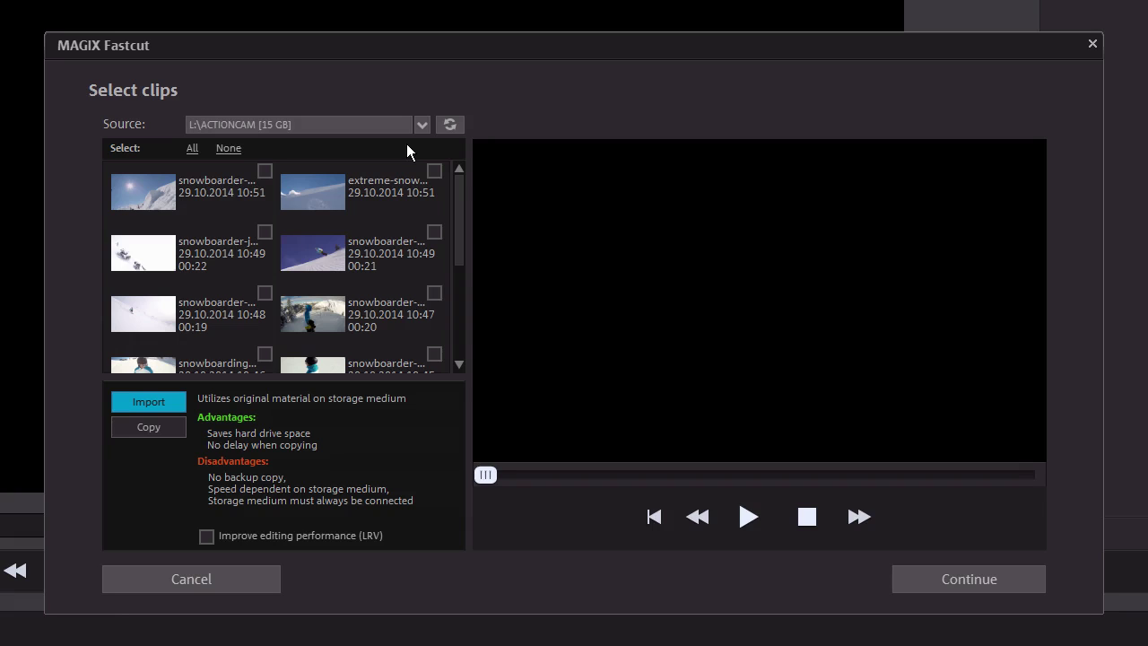
# Step: Select the snowboarder clip recorded at 10:47 and play it in the preview
pyautogui.click(390, 315)
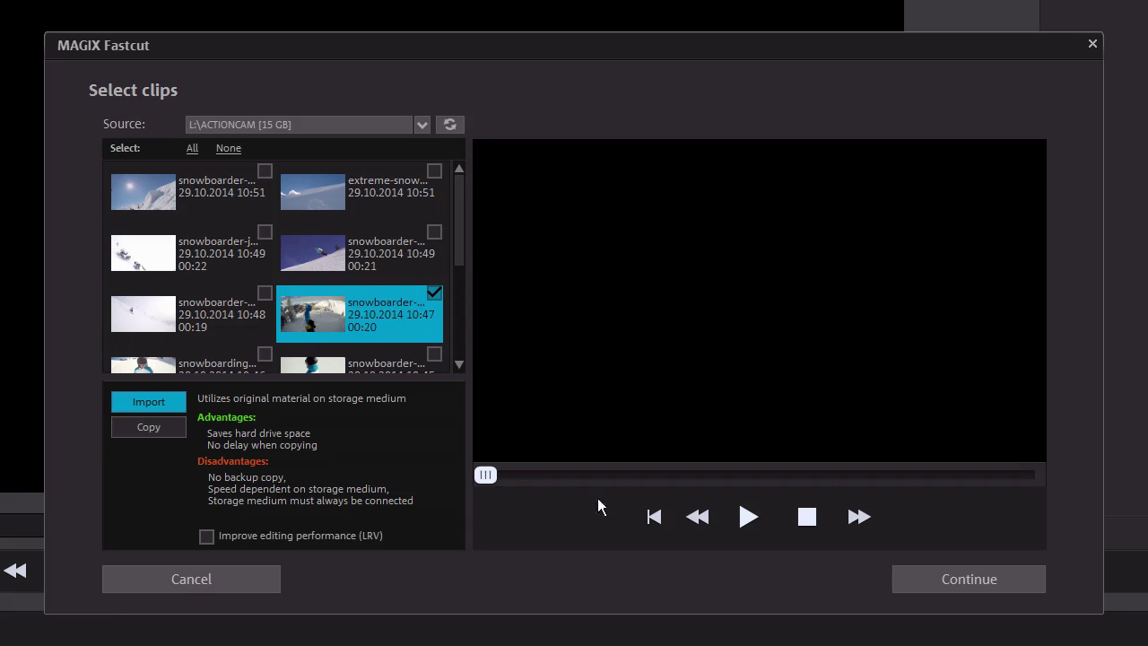
pyautogui.click(748, 517)
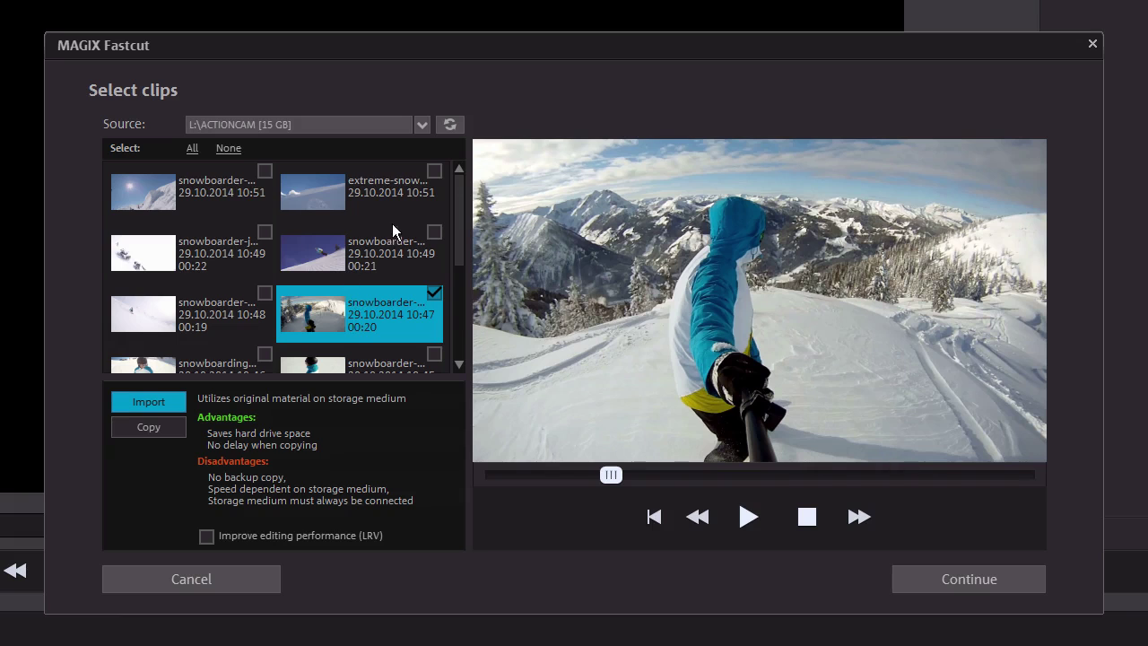
# Step: Add the extreme-snow clip from 10:51 and all seven clips dated 10:46 to 10:40 to the selection
pyautogui.click(429, 175)
pyautogui.scroll(-1, 310, 217)
pyautogui.click(267, 294)
pyautogui.click(418, 309)
pyautogui.scroll(-1, 416, 307)
pyautogui.click(418, 306)
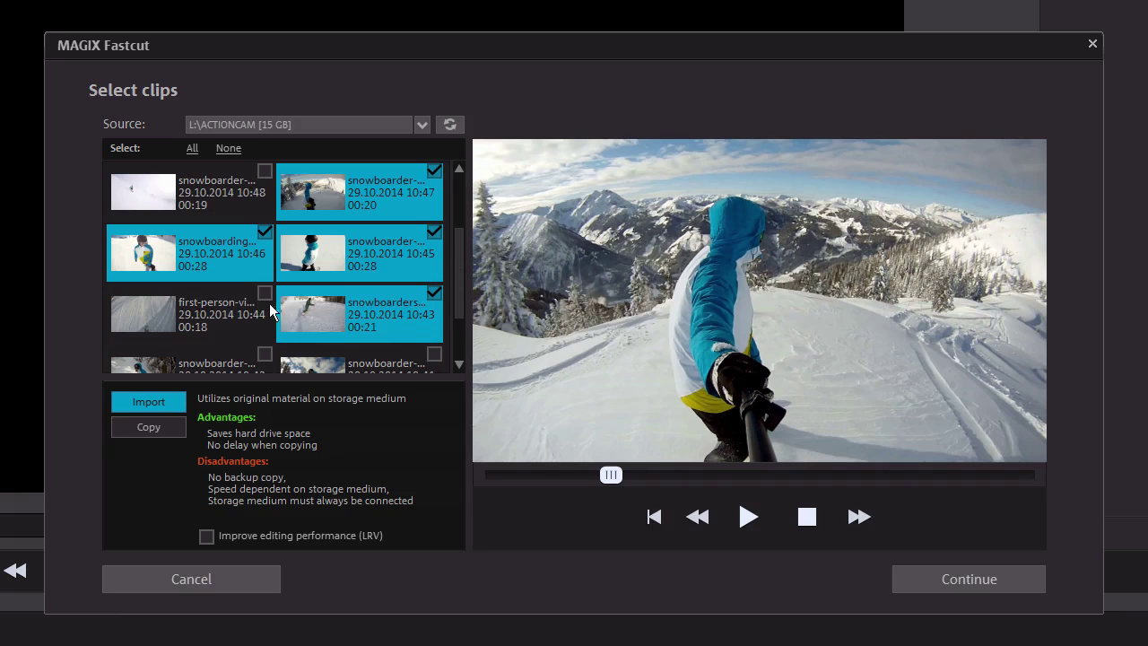
pyautogui.click(265, 295)
pyautogui.scroll(-2, 262, 294)
pyautogui.click(265, 232)
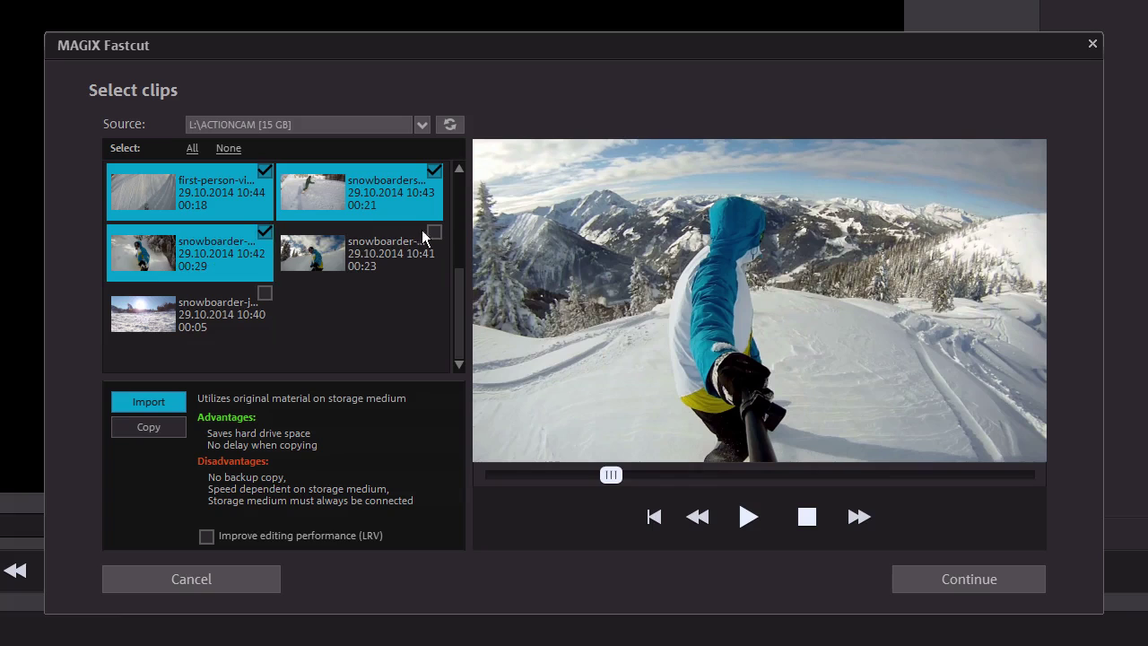
pyautogui.click(432, 232)
pyautogui.click(263, 293)
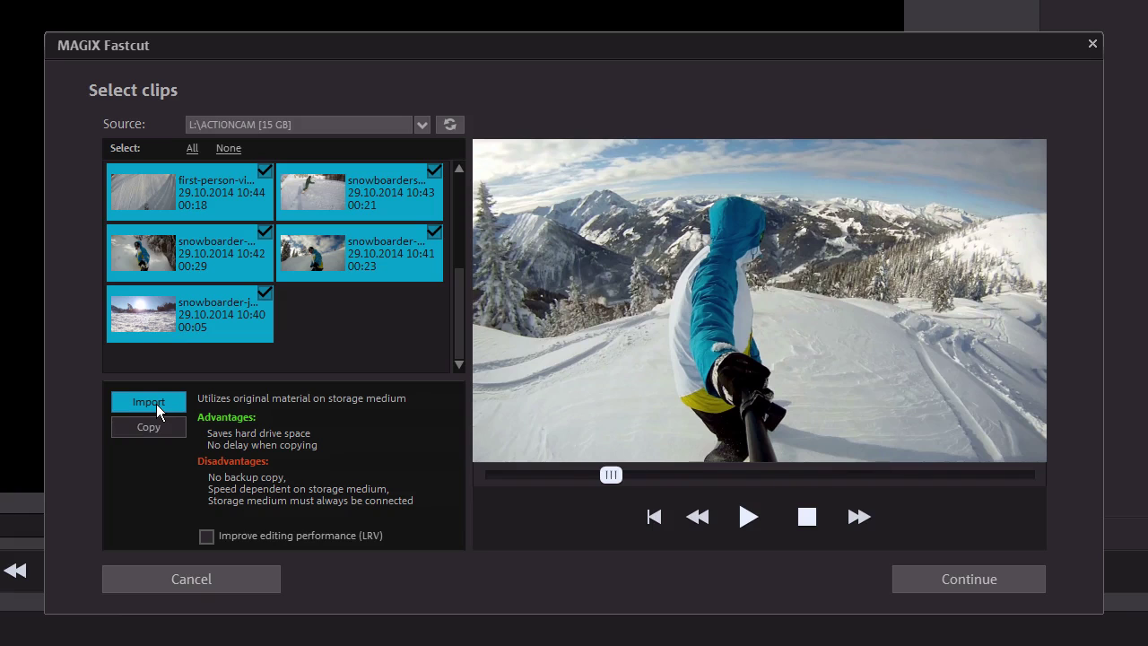
# Step: Try the Copy transfer mode, switch back to Import and toggle the Improve editing performance (LRV) option
pyautogui.click(159, 429)
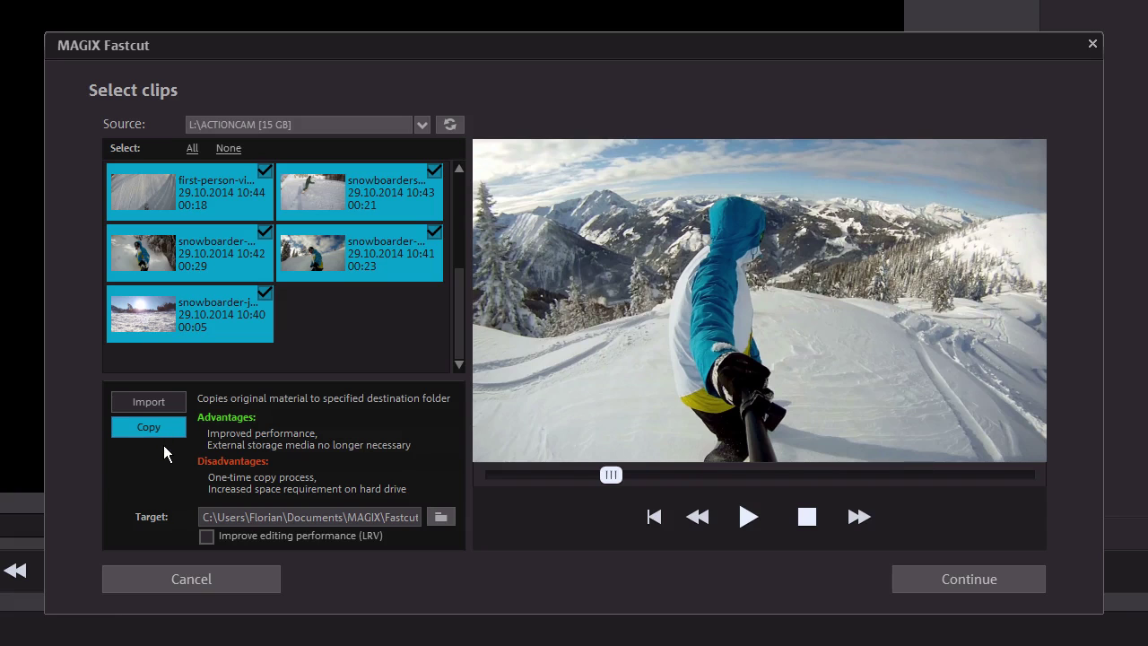
pyautogui.click(171, 408)
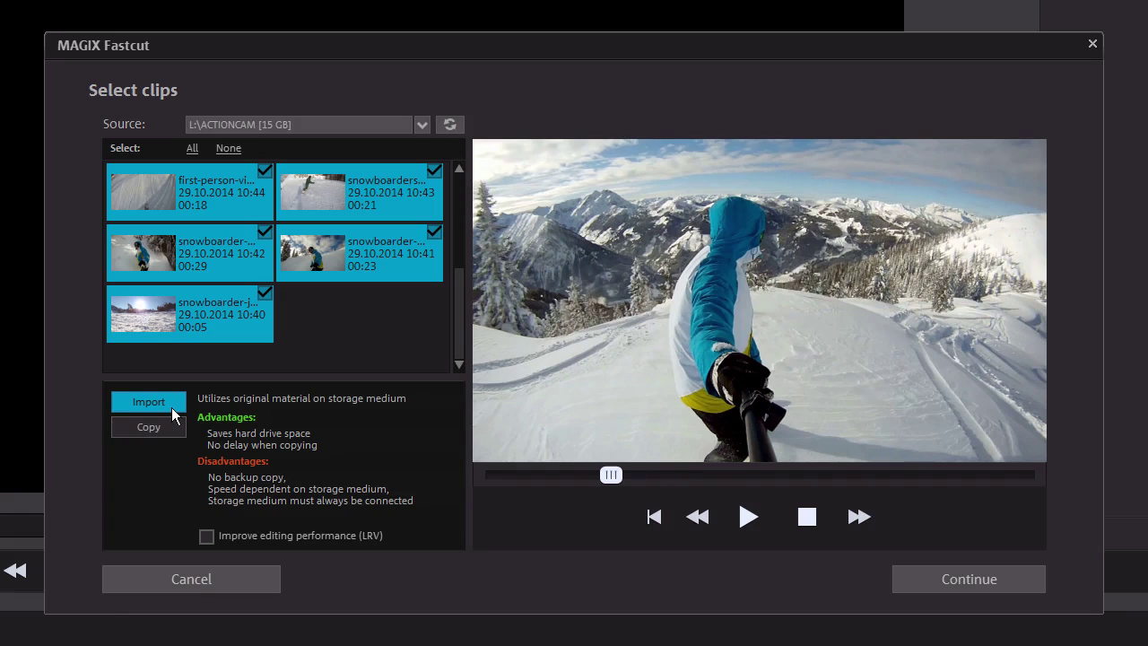
pyautogui.click(207, 537)
pyautogui.click(207, 540)
pyautogui.click(207, 539)
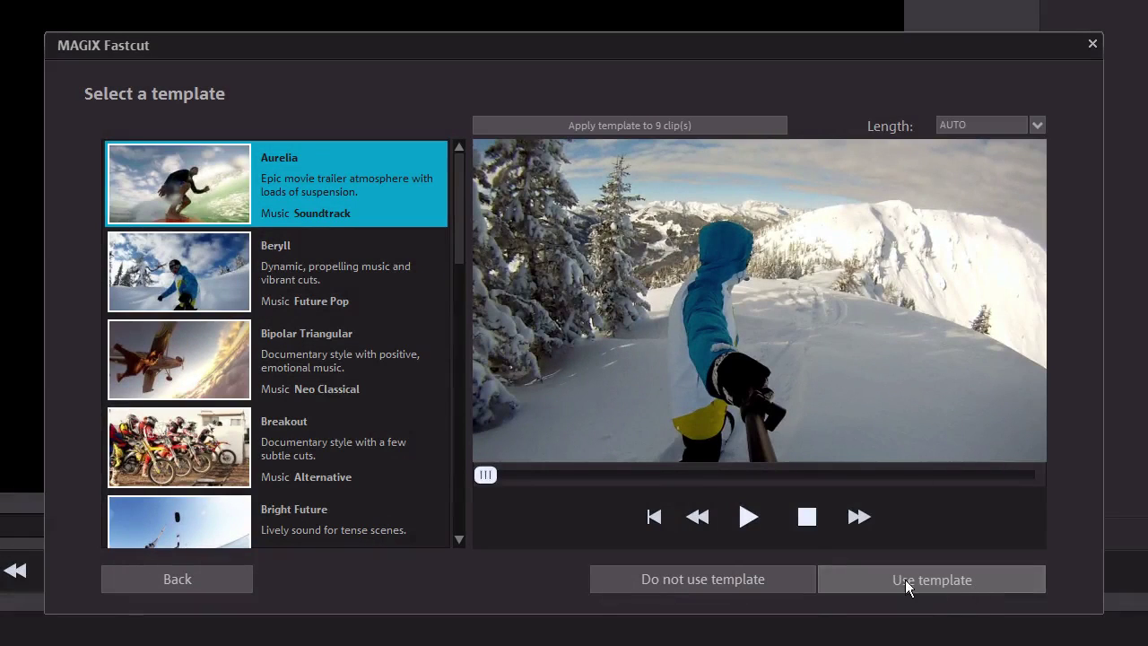
# Step: Look through the movie templates and play the previews of Aurelia and Swingorama
pyautogui.moveTo(460, 224); pyautogui.dragTo(465, 482)
pyautogui.moveTo(465, 485); pyautogui.dragTo(462, 203)
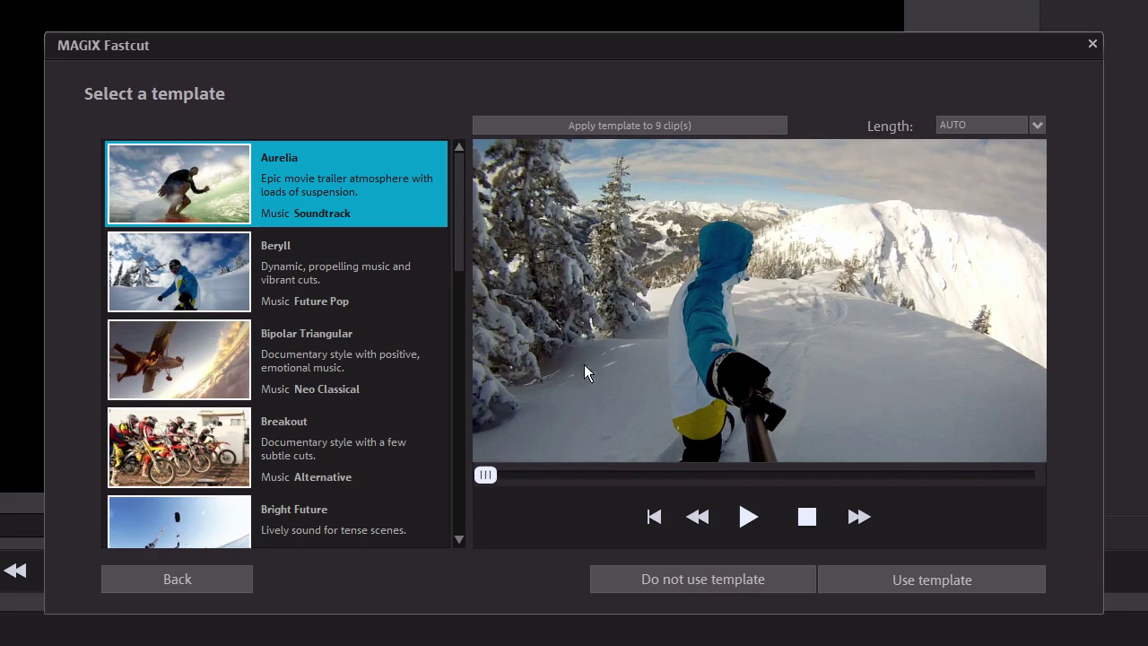
pyautogui.click(747, 514)
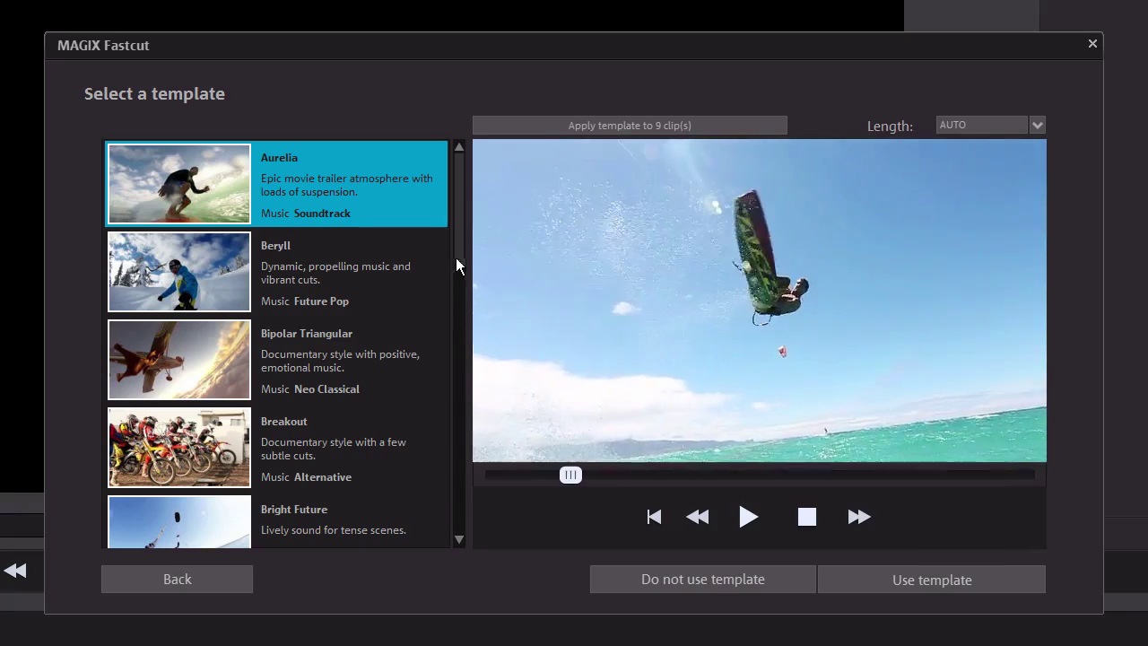
pyautogui.moveTo(460, 255); pyautogui.dragTo(480, 505)
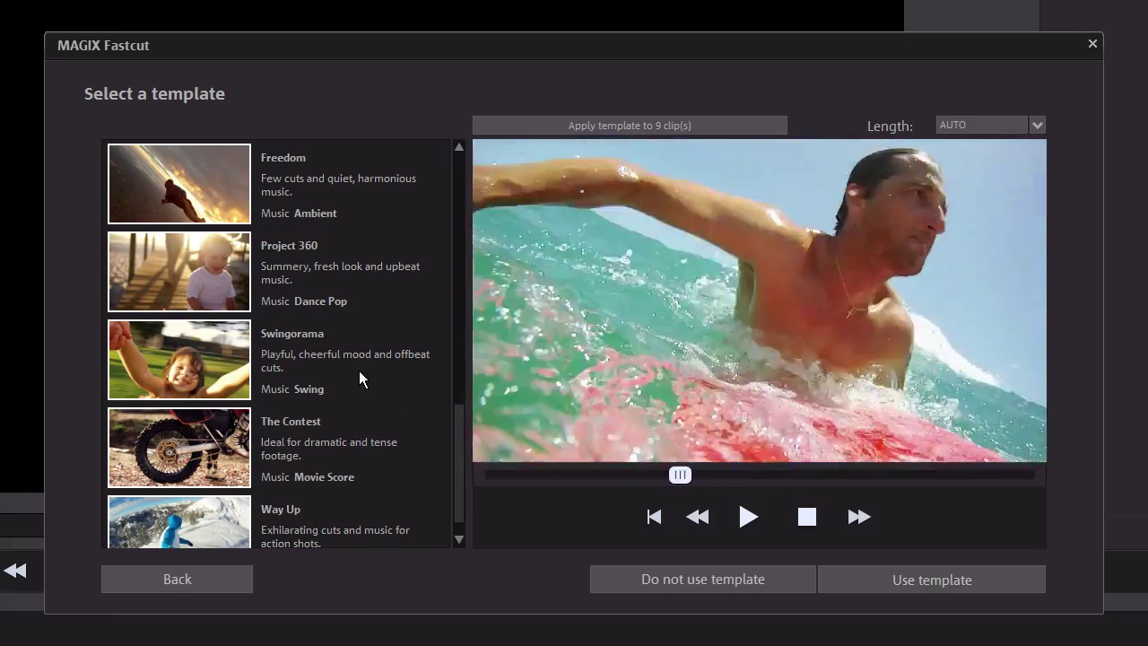
pyautogui.click(355, 373)
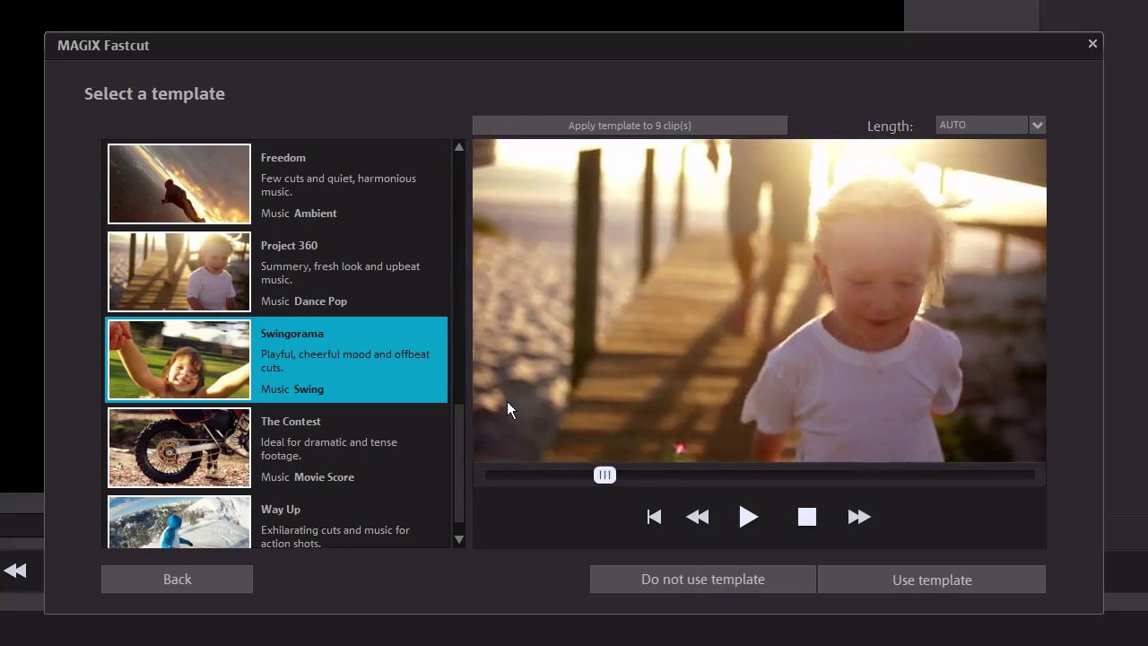
pyautogui.click(819, 519)
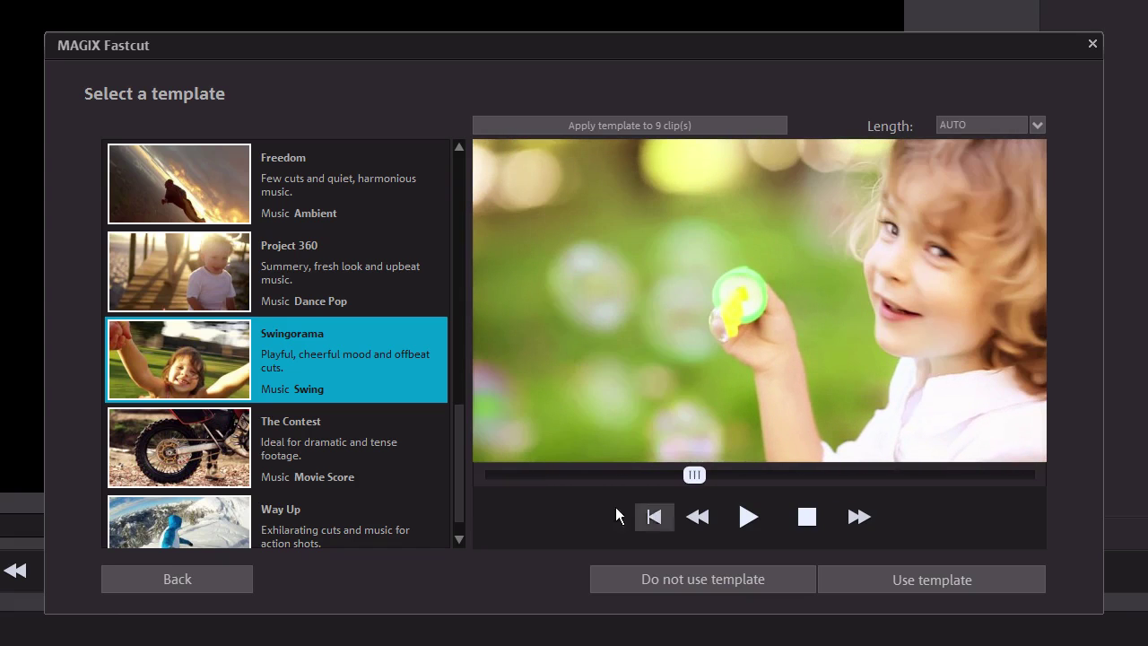
# Step: Choose the Aurelia template with a length of 30s and apply it to the 9 clips
pyautogui.moveTo(458, 450); pyautogui.dragTo(445, 184)
pyautogui.click(348, 180)
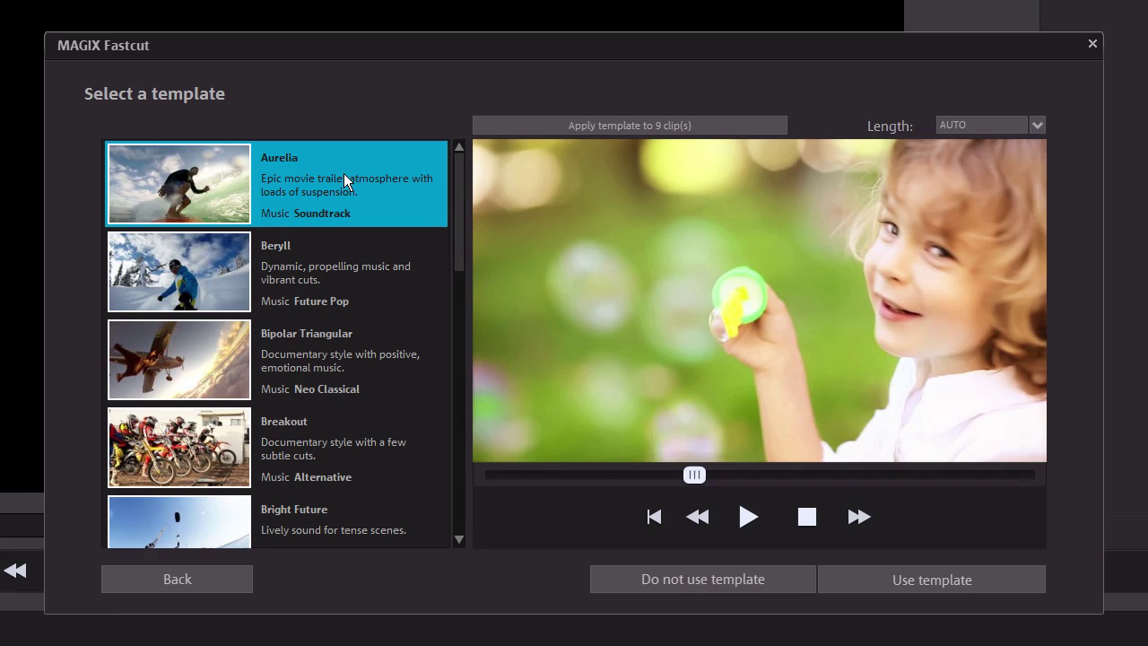
pyautogui.click(1033, 126)
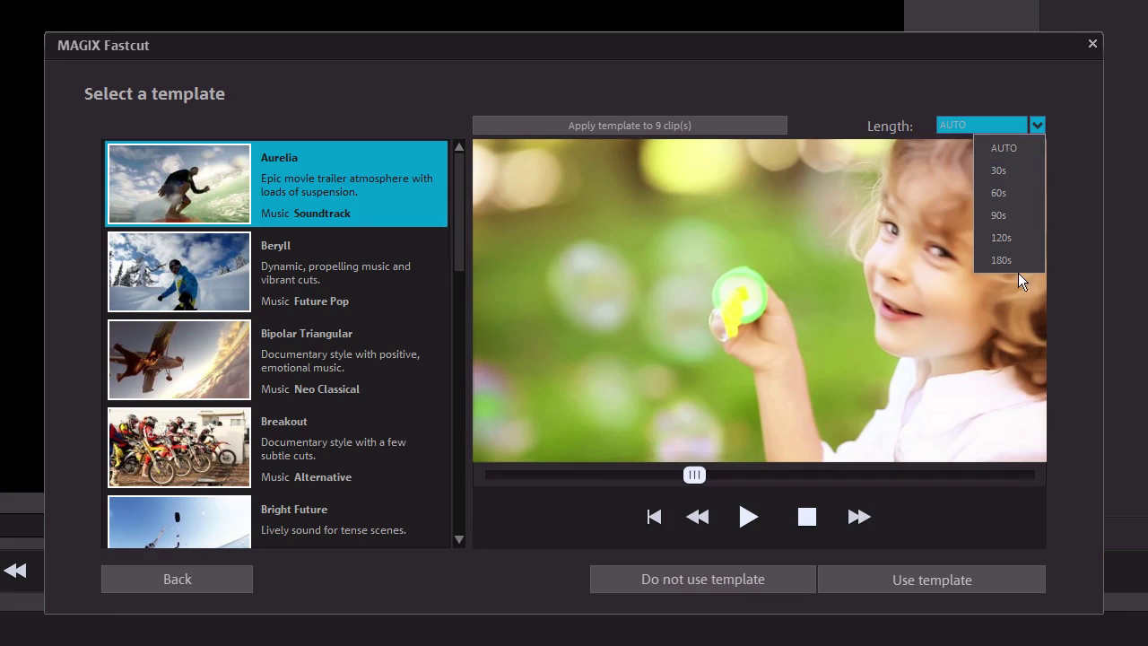
pyautogui.click(1001, 174)
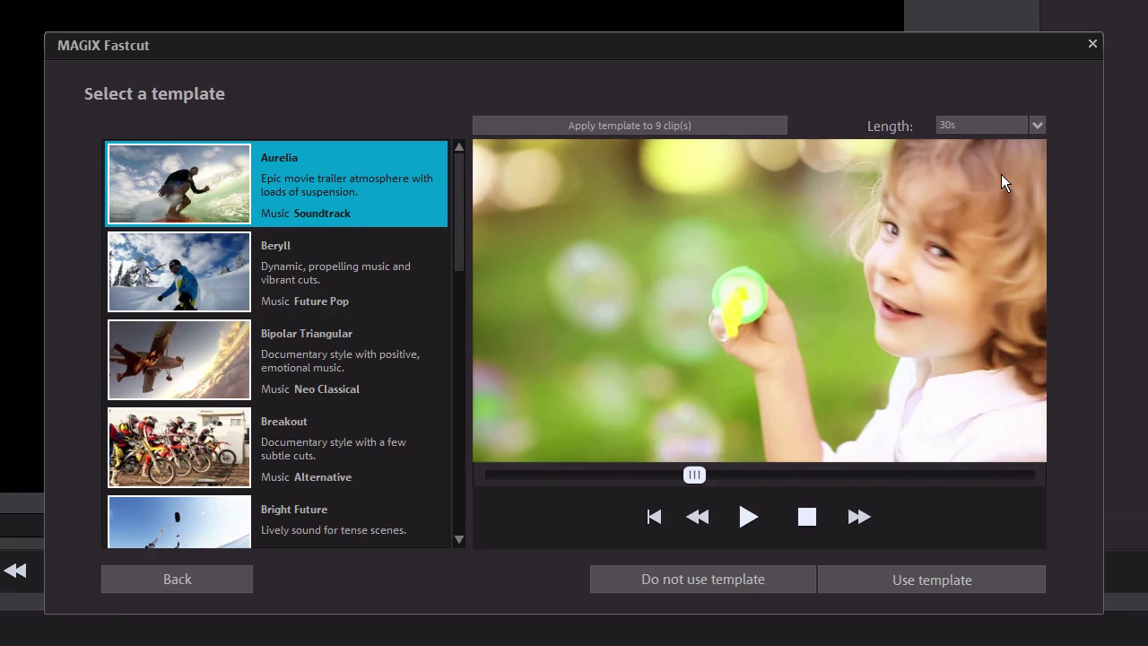
pyautogui.click(643, 125)
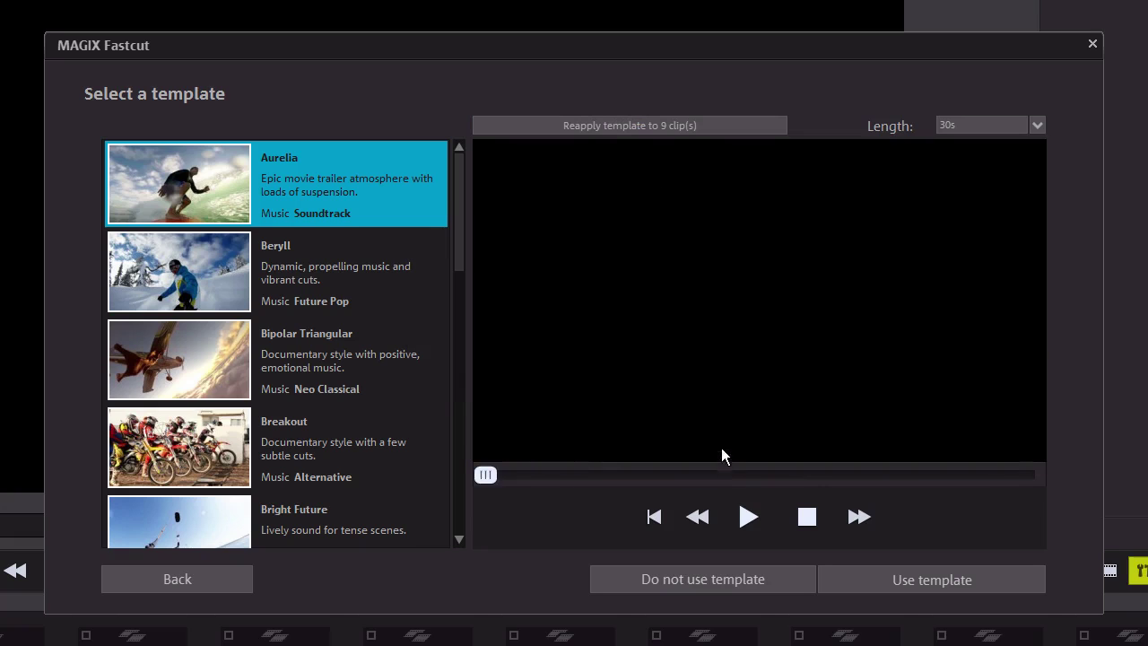
# Step: Play the movie generated from the template and accept the template for the project
pyautogui.click(743, 516)
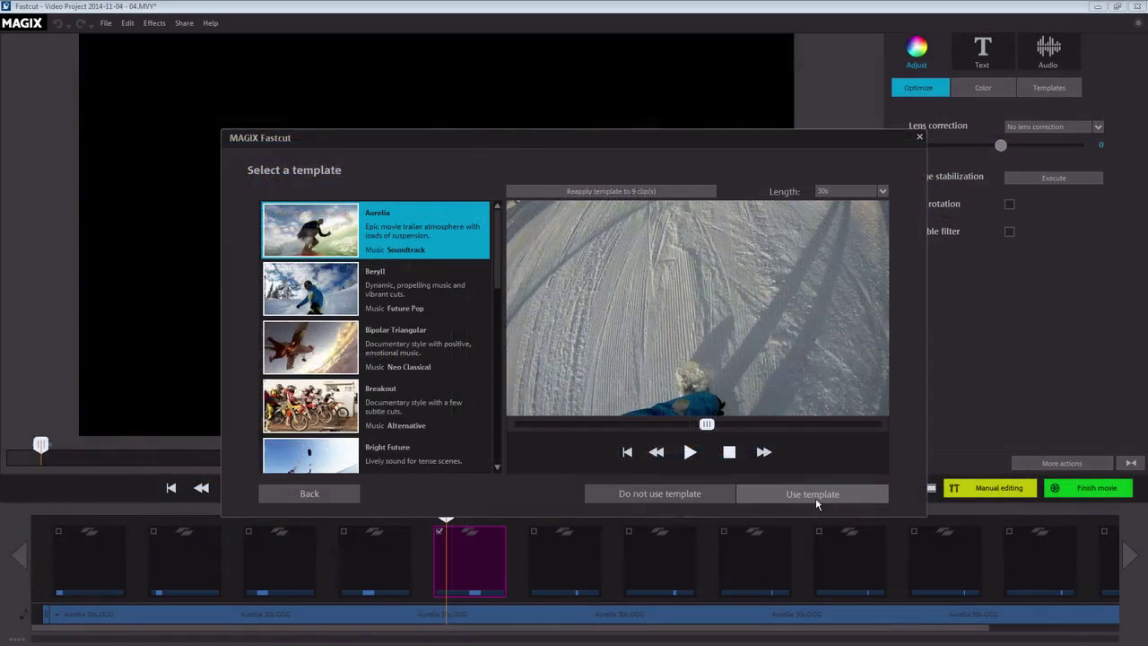
pyautogui.click(936, 586)
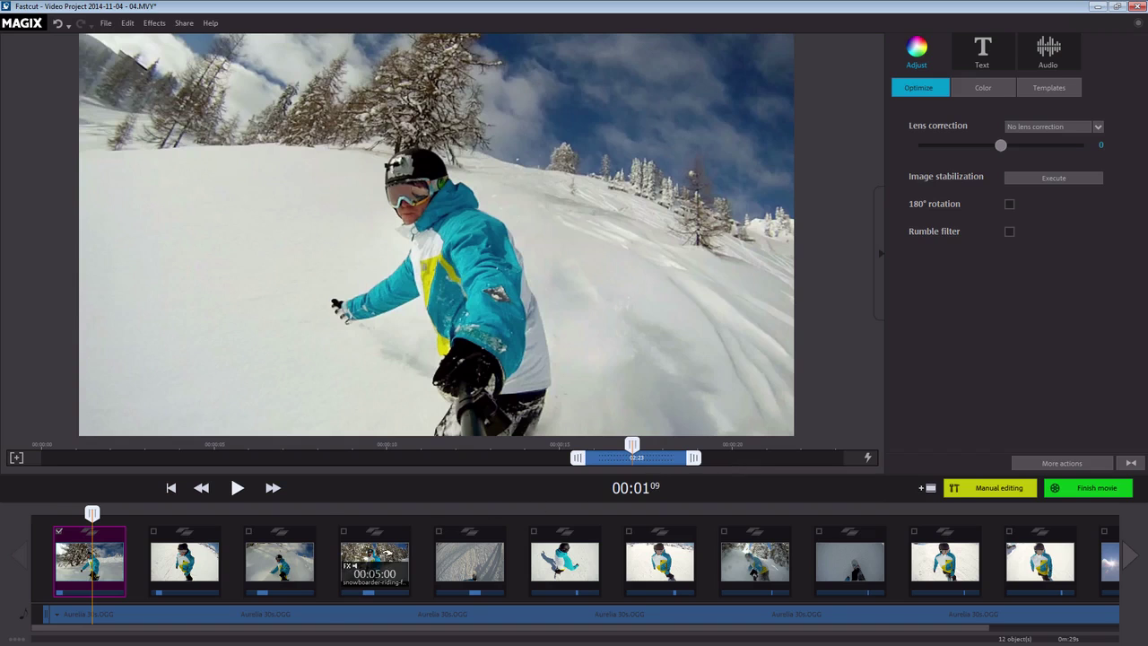
# Step: Select the fourth clip in the storyboard and shift its used section to an earlier part of the source footage
pyautogui.click(384, 551)
pyautogui.moveTo(598, 462); pyautogui.dragTo(397, 460)
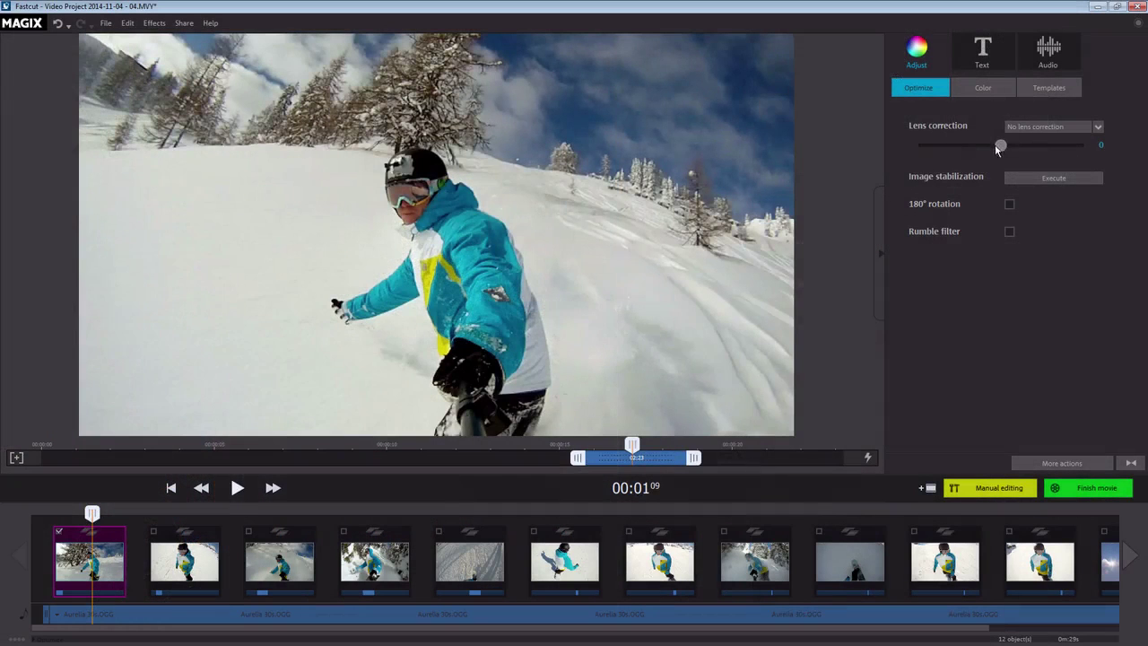
# Step: Adjust the lens correction on the first clip and choose the GoPro Medium preset at -31
pyautogui.moveTo(995, 144)
pyautogui.mouseDown()
pyautogui.moveTo(955, 151)
pyautogui.moveTo(976, 152)
pyautogui.mouseUp()
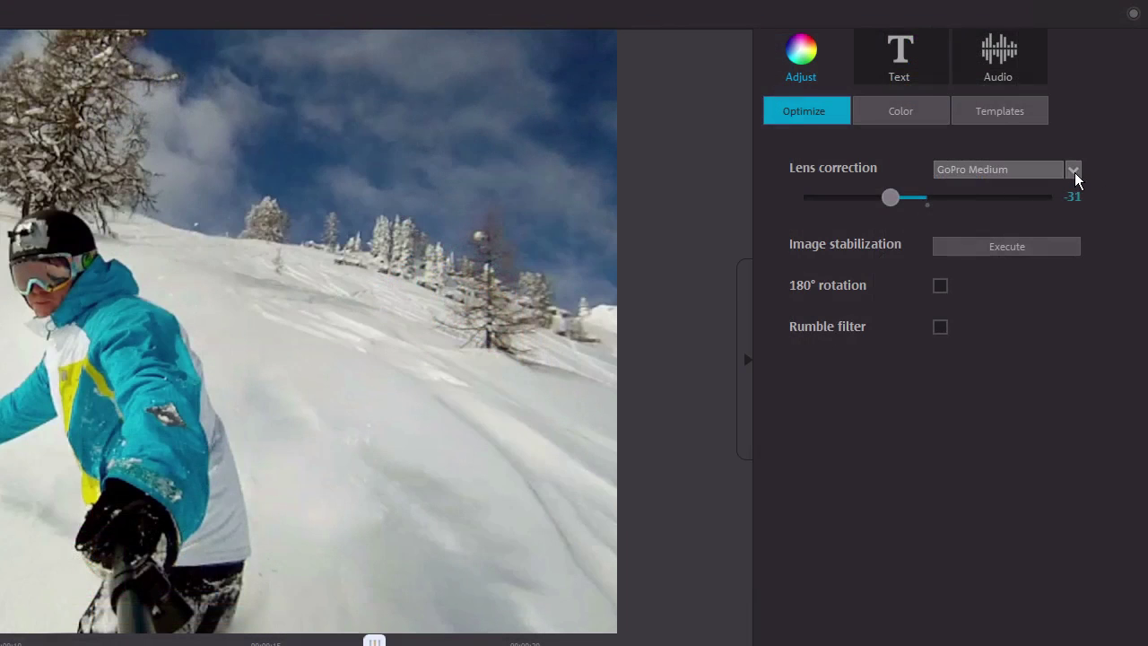
pyautogui.click(1075, 172)
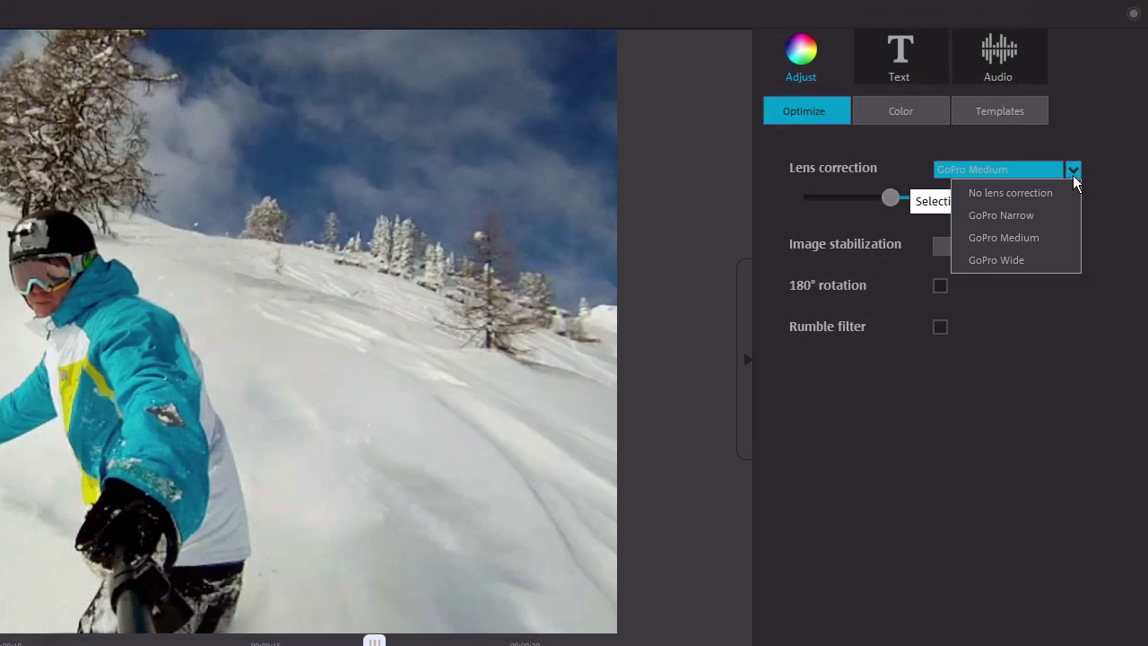
pyautogui.click(1024, 238)
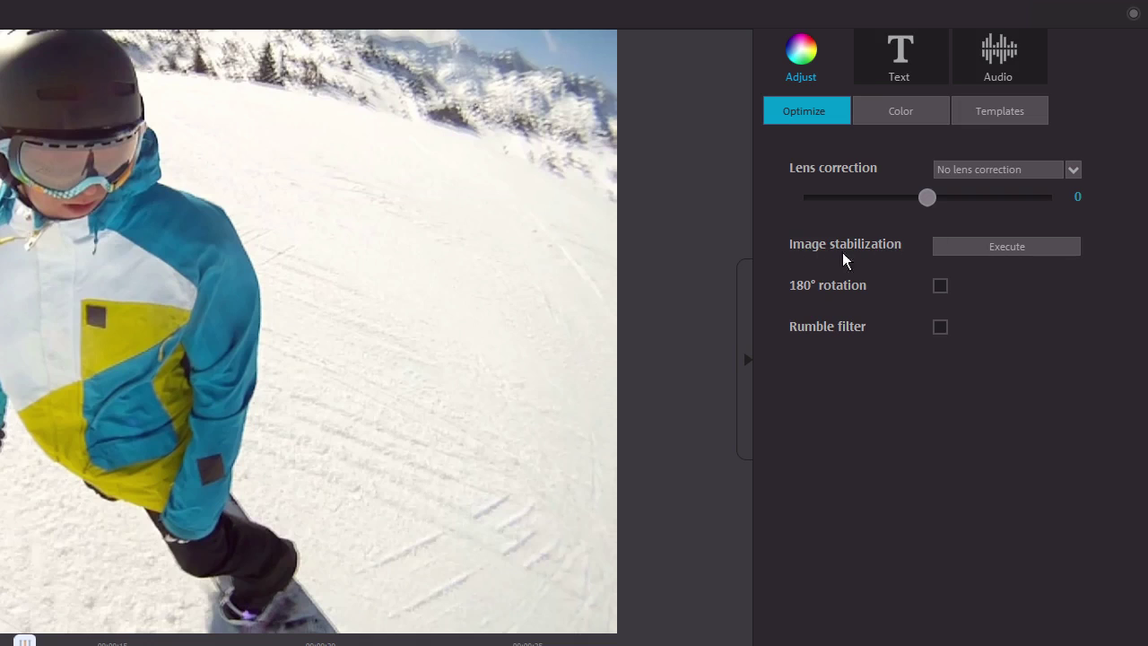
# Step: Run image stabilization on the first clip and try its 180° rotation, switching it back off
pyautogui.click(1010, 250)
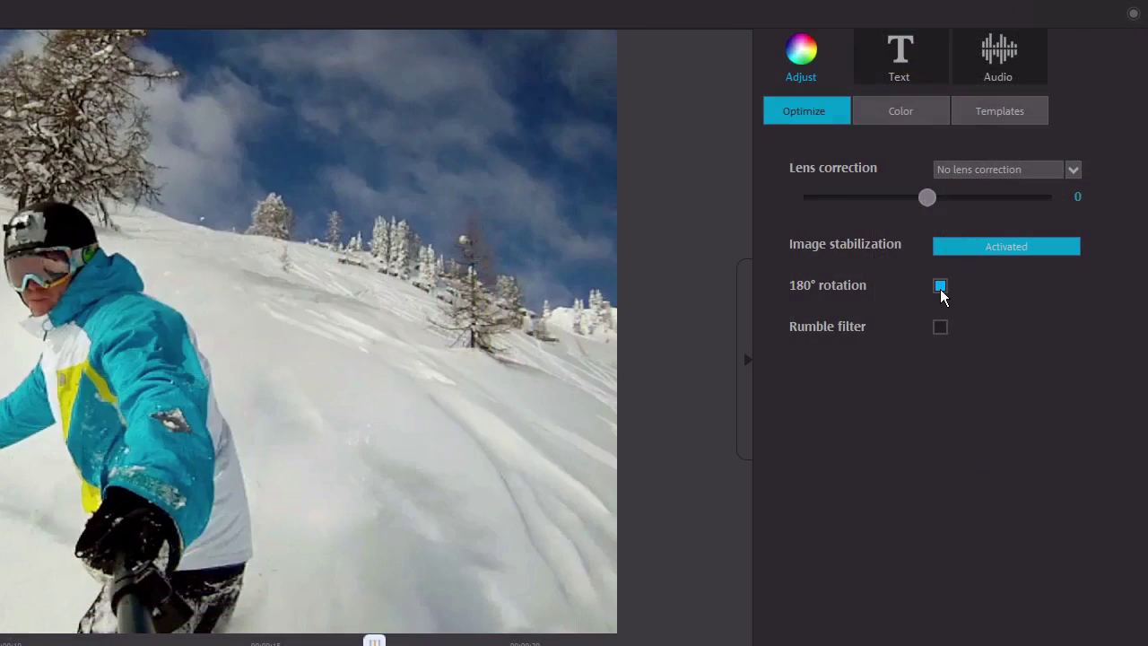
pyautogui.click(940, 287)
pyautogui.click(940, 287)
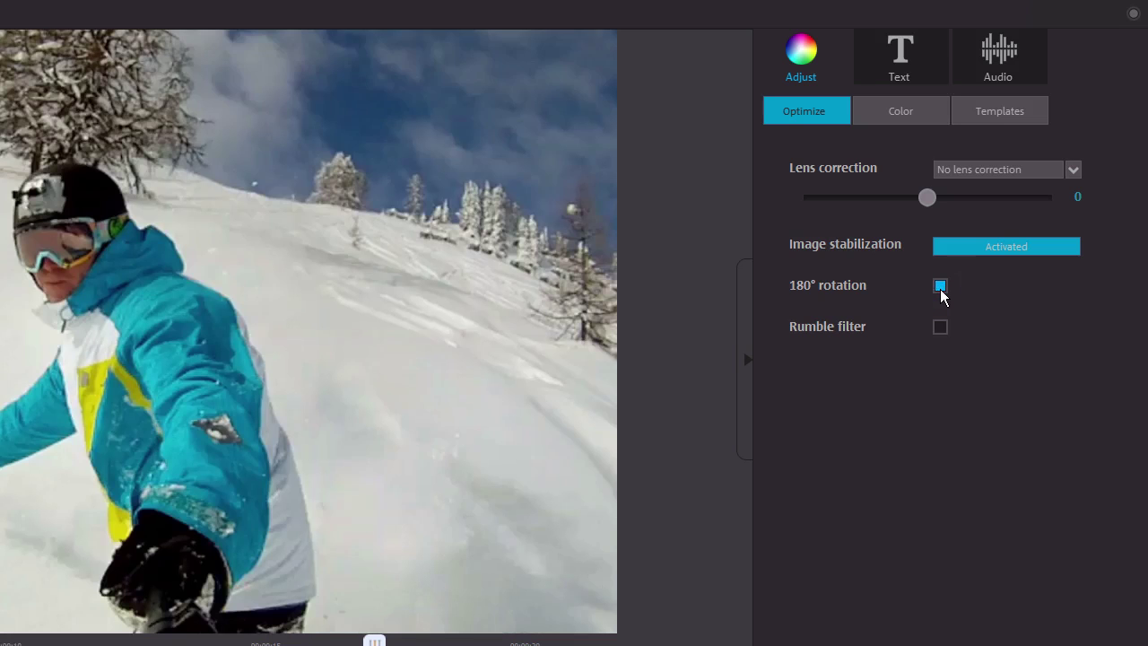
# Step: Set the first clip's brightness to 16, contrast to 56 and saturation to -16, and shift its hue slightly toward cyan
pyautogui.click(896, 112)
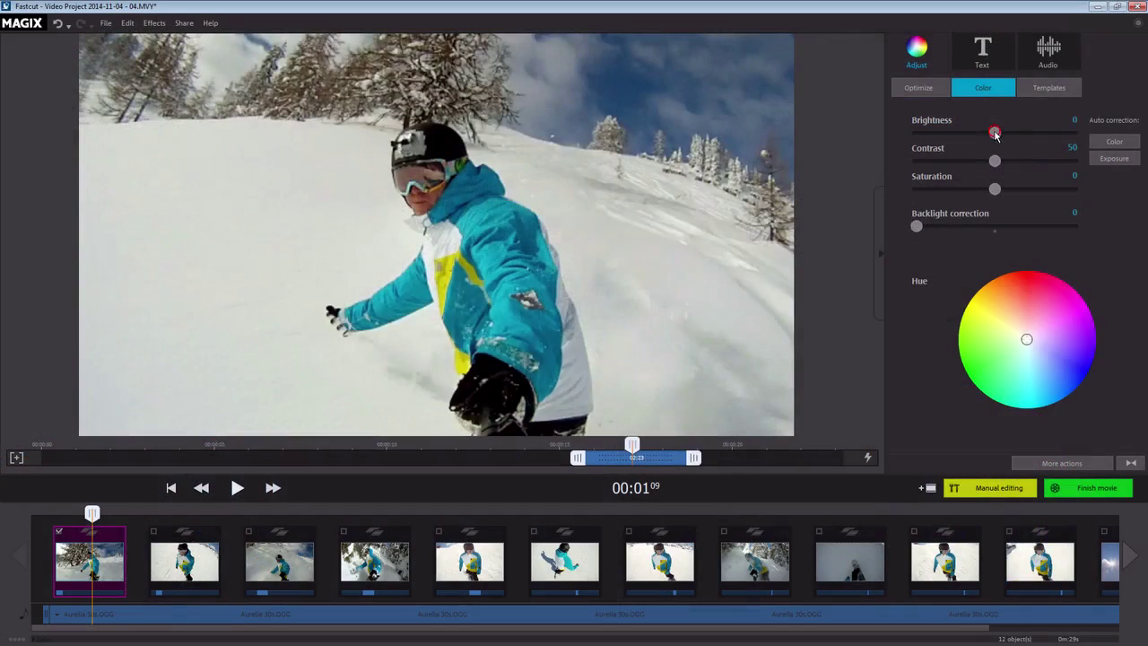
pyautogui.moveTo(917, 178); pyautogui.dragTo(948, 179)
pyautogui.moveTo(1016, 135)
pyautogui.mouseDown()
pyautogui.moveTo(999, 158)
pyautogui.moveTo(1025, 158)
pyautogui.moveTo(1005, 164)
pyautogui.moveTo(1007, 134)
pyautogui.mouseUp()
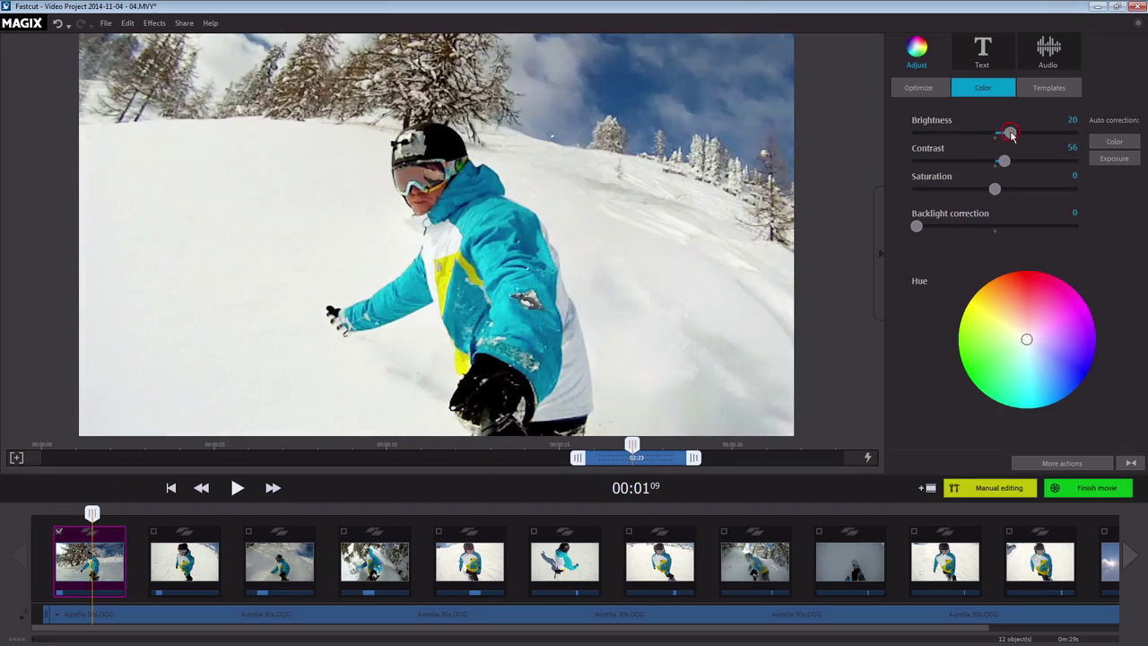
pyautogui.moveTo(994, 190)
pyautogui.mouseDown()
pyautogui.moveTo(921, 194)
pyautogui.moveTo(1061, 189)
pyautogui.moveTo(979, 186)
pyautogui.mouseUp()
pyautogui.moveTo(917, 227)
pyautogui.mouseDown()
pyautogui.moveTo(1022, 226)
pyautogui.moveTo(917, 226)
pyautogui.mouseUp()
pyautogui.moveTo(1028, 342)
pyautogui.mouseDown()
pyautogui.moveTo(996, 319)
pyautogui.moveTo(1018, 274)
pyautogui.moveTo(1067, 312)
pyautogui.moveTo(1012, 373)
pyautogui.moveTo(986, 332)
pyautogui.moveTo(1029, 362)
pyautogui.mouseUp()
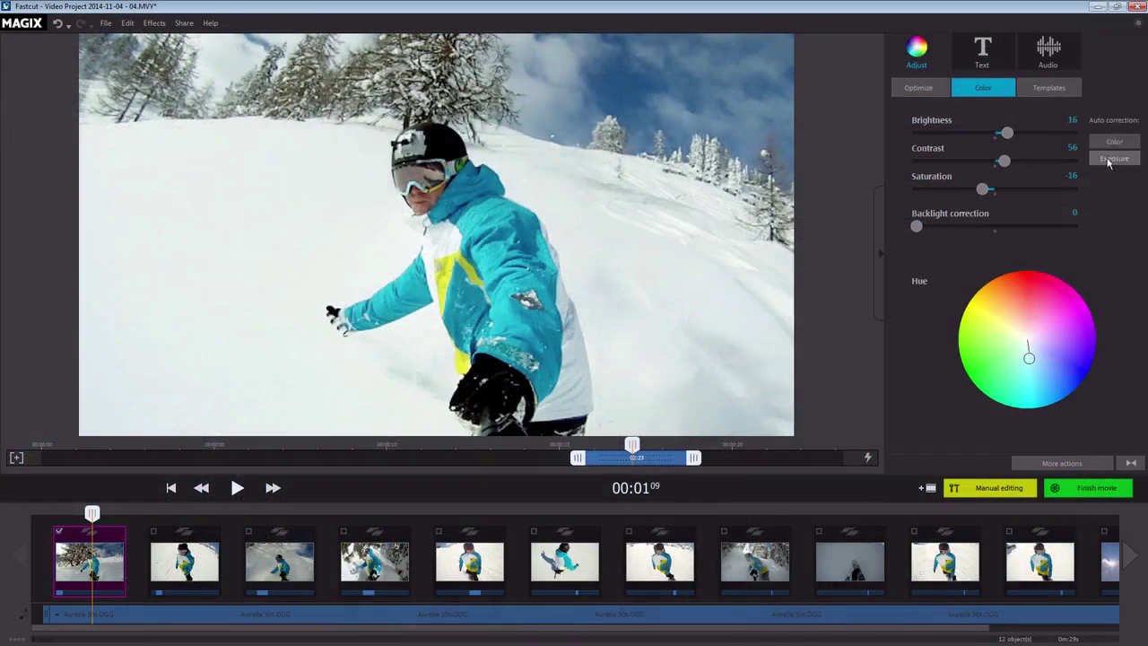
# Step: Apply automatic color and exposure correction to the first clip
pyautogui.click(1114, 141)
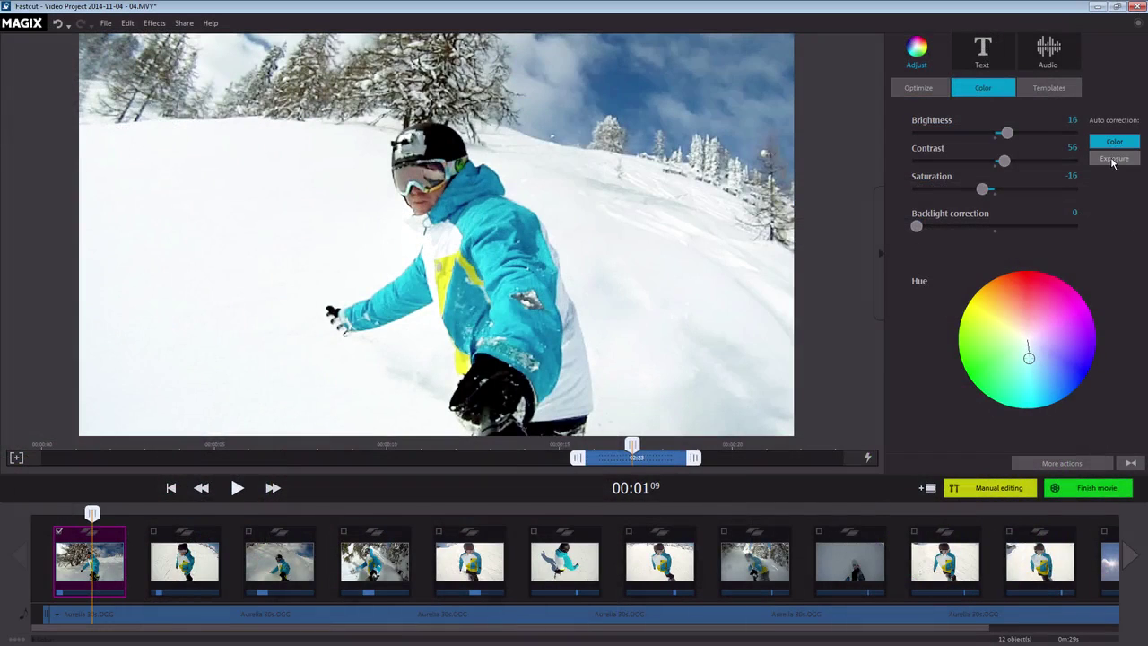
pyautogui.click(1113, 159)
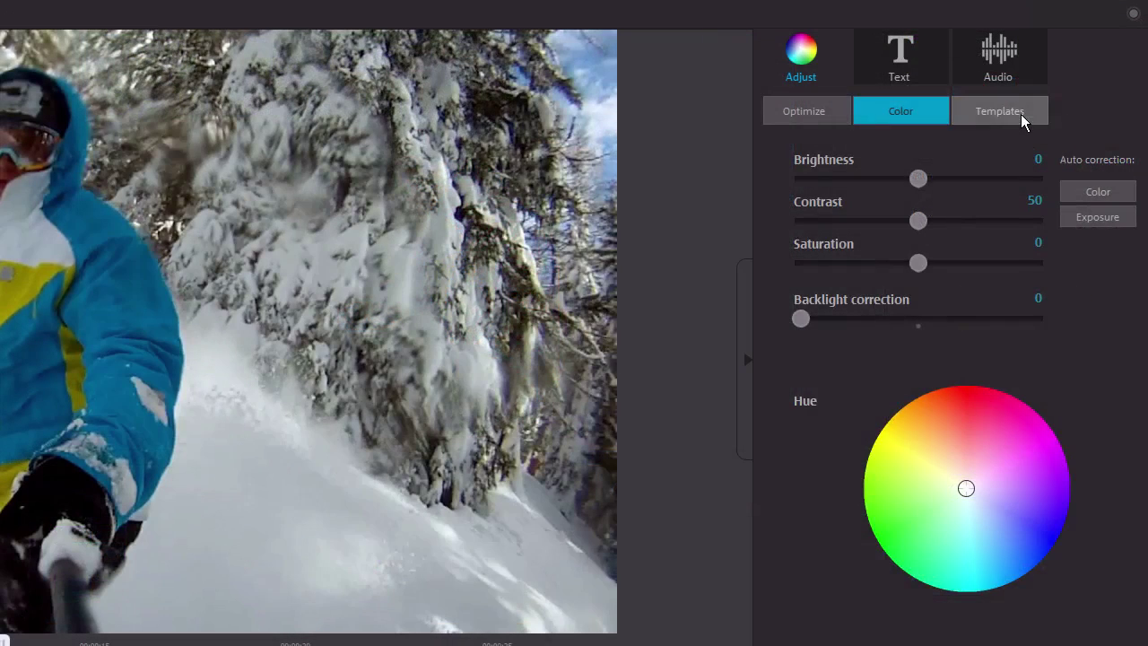
# Step: Apply the Old image sepia effect template to the fourth clip
pyautogui.click(1064, 89)
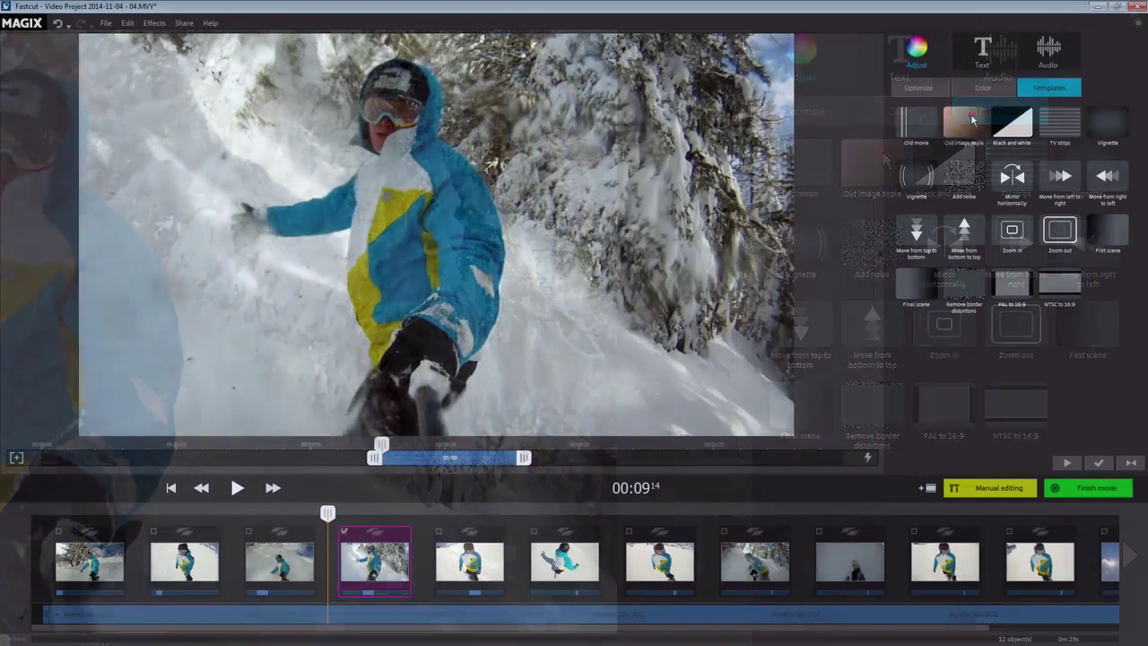
pyautogui.click(884, 161)
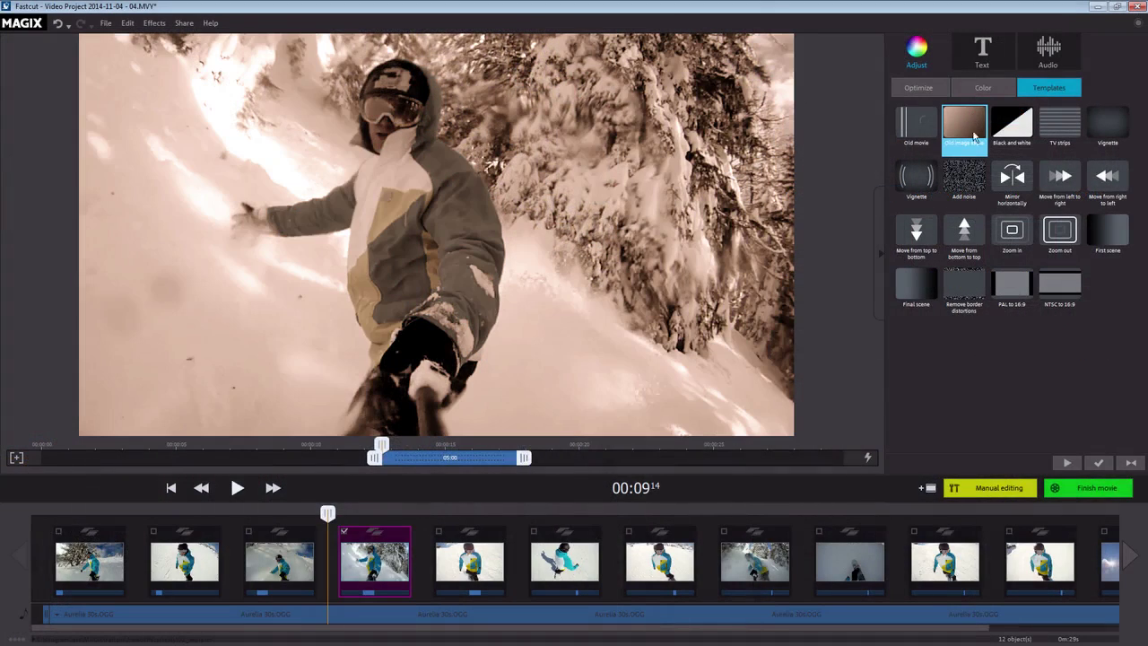
# Step: Apply the Add noise effect template to the fourth clip in place of the sepia effect
pyautogui.click(962, 184)
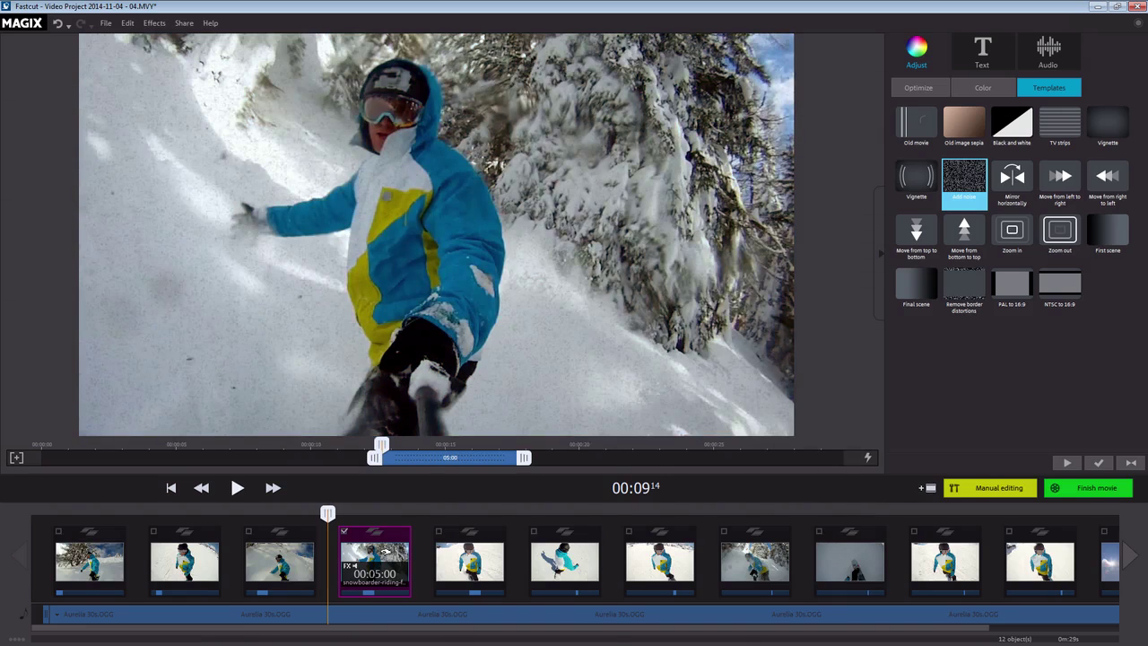
# Step: Add the title "Snowboarding 2014" to the first clip at font size 26 and move it up in the picture
pyautogui.click(984, 55)
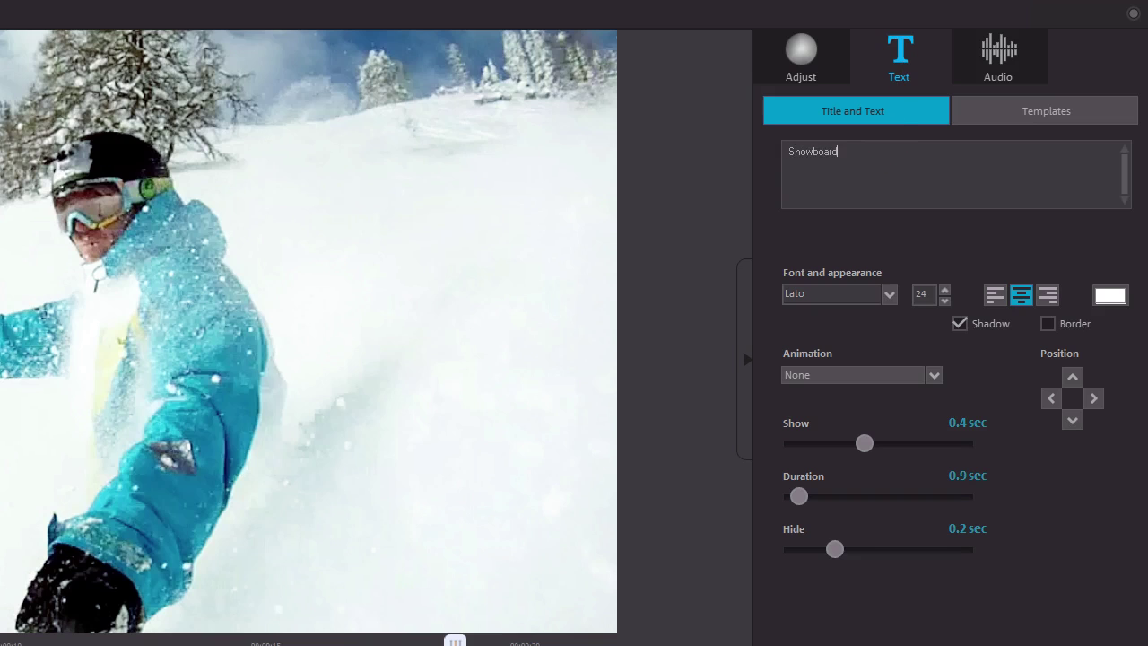
pyautogui.write('g 2014')
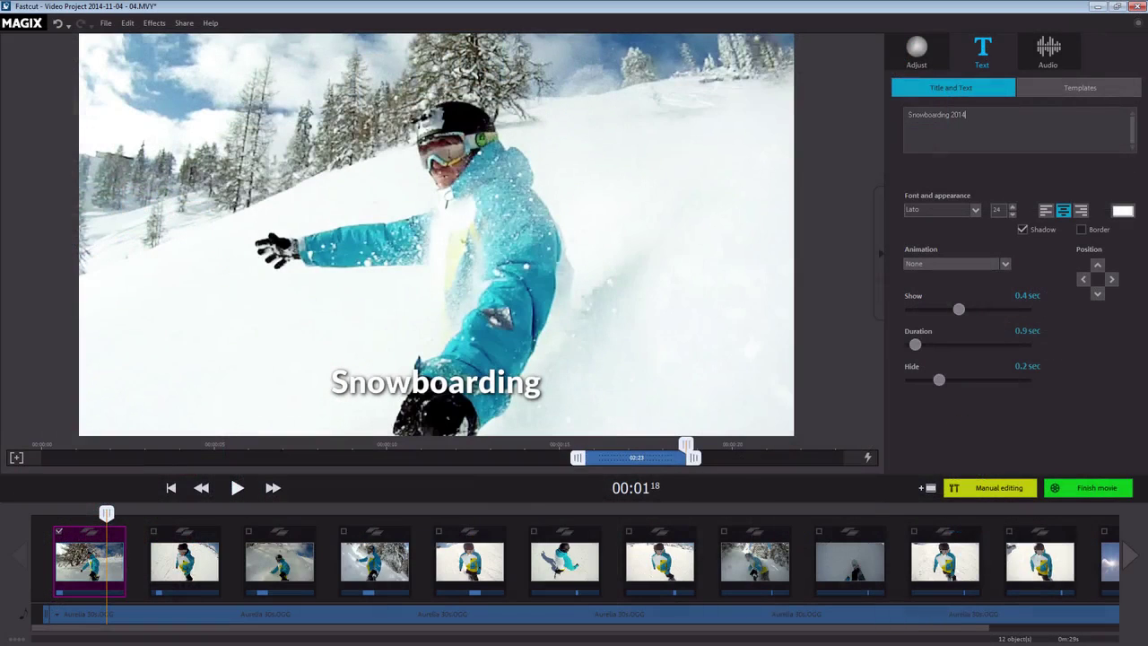
pyautogui.click(1013, 206)
pyautogui.click(1013, 207)
pyautogui.click(1097, 265)
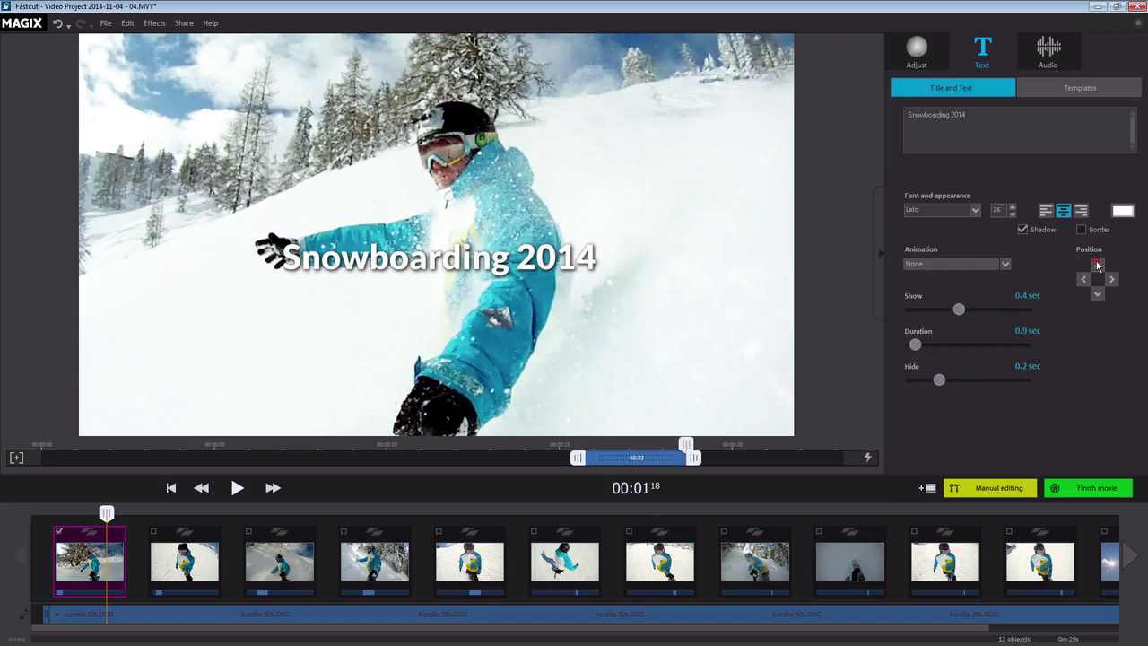
pyautogui.click(1097, 264)
# Step: Set the font of the "Snowboarding 2014" title to Segoe Script
pyautogui.click(975, 210)
pyautogui.scroll(-5, 980, 282)
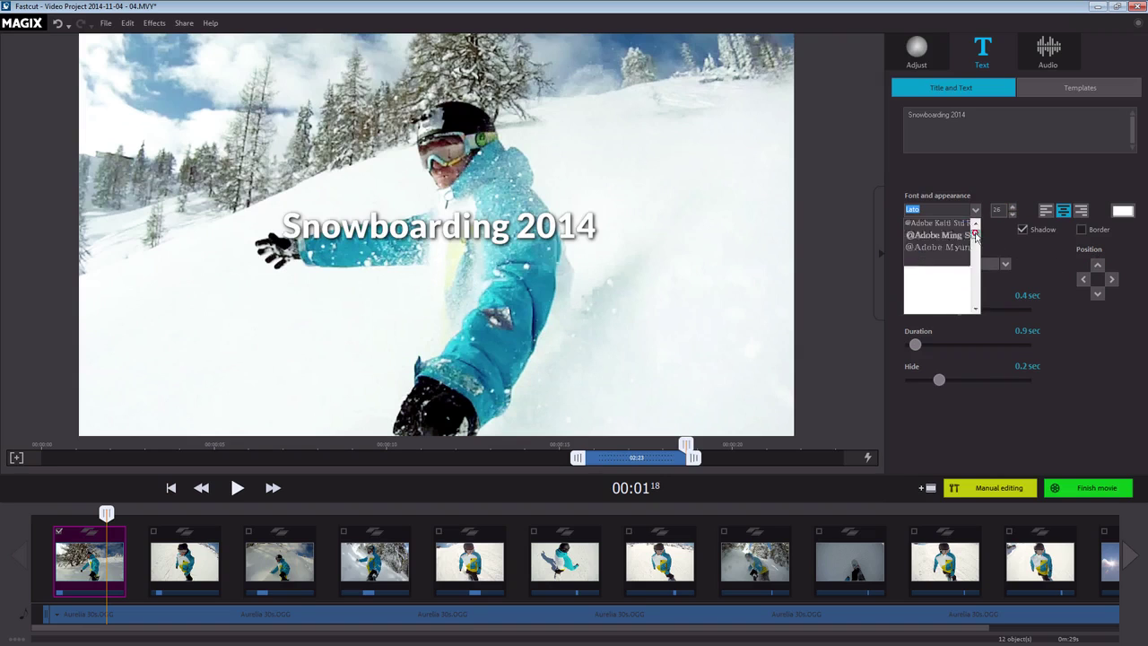
pyautogui.scroll(-5, 980, 281)
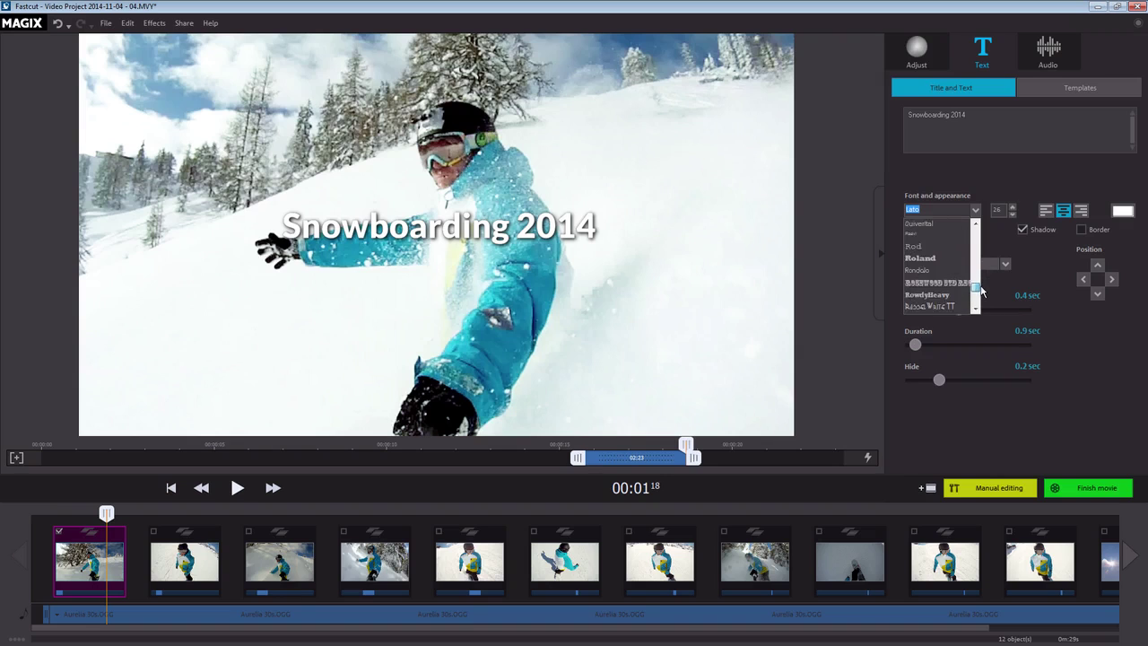
pyautogui.click(933, 248)
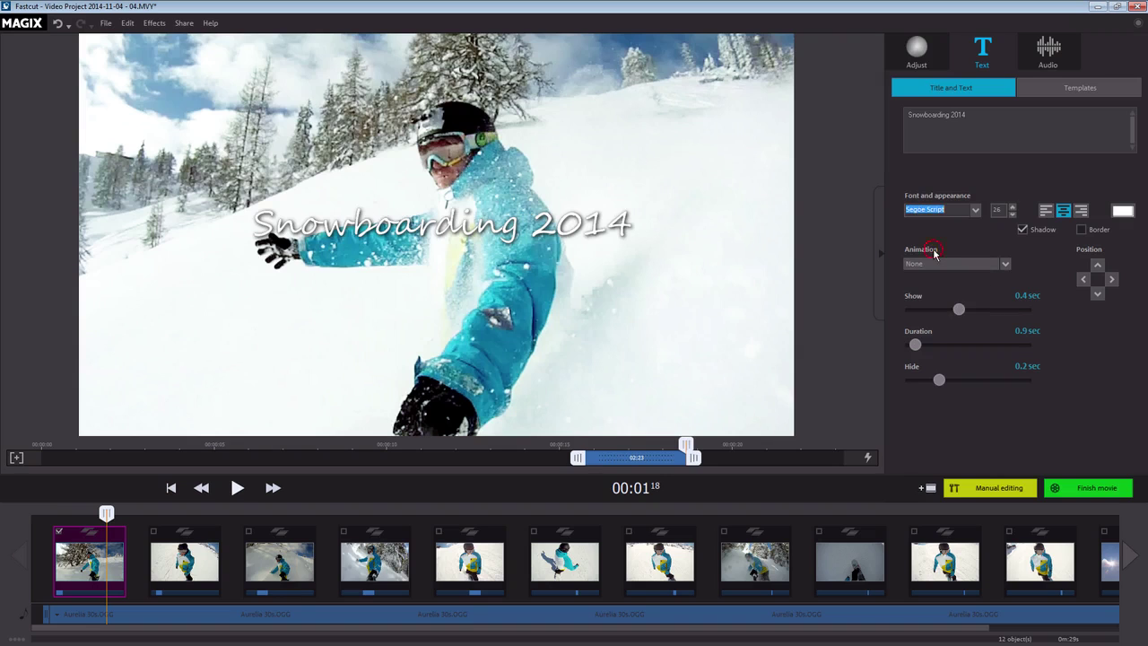
# Step: Animate the title from left to right and play the movie to preview it
pyautogui.click(1005, 266)
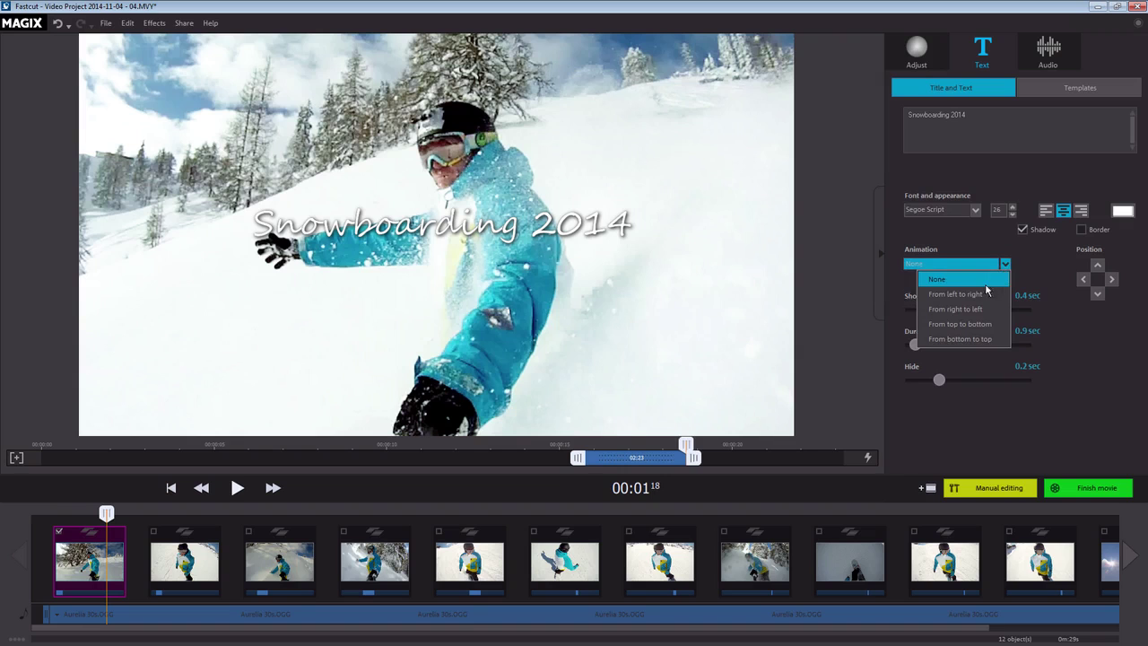
pyautogui.click(982, 295)
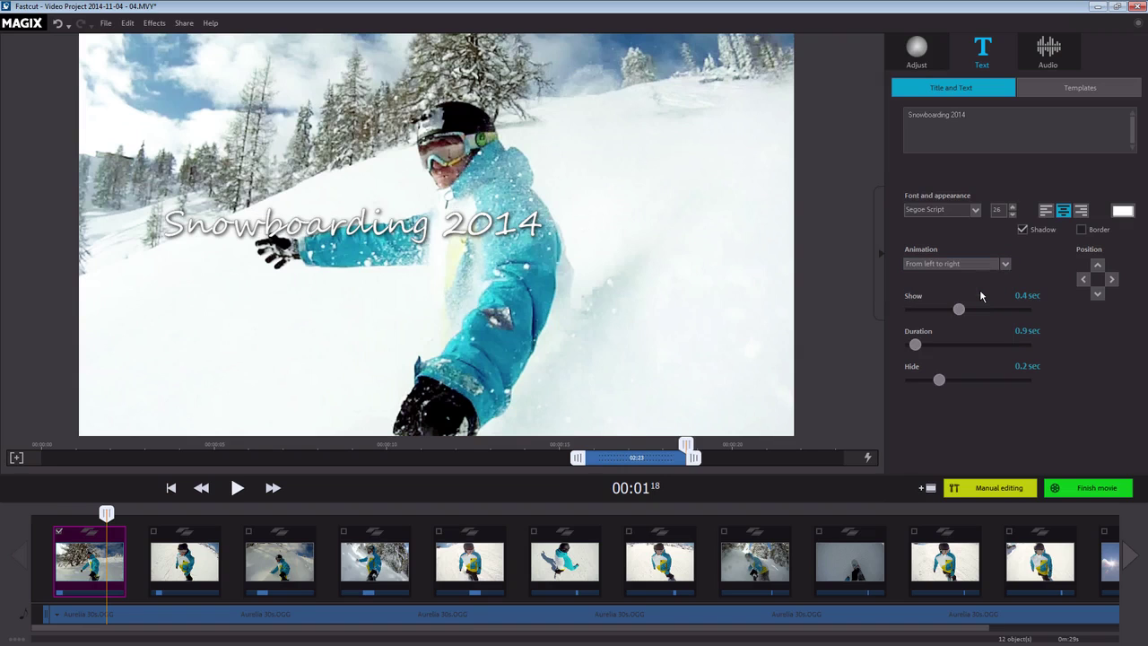
pyautogui.click(237, 488)
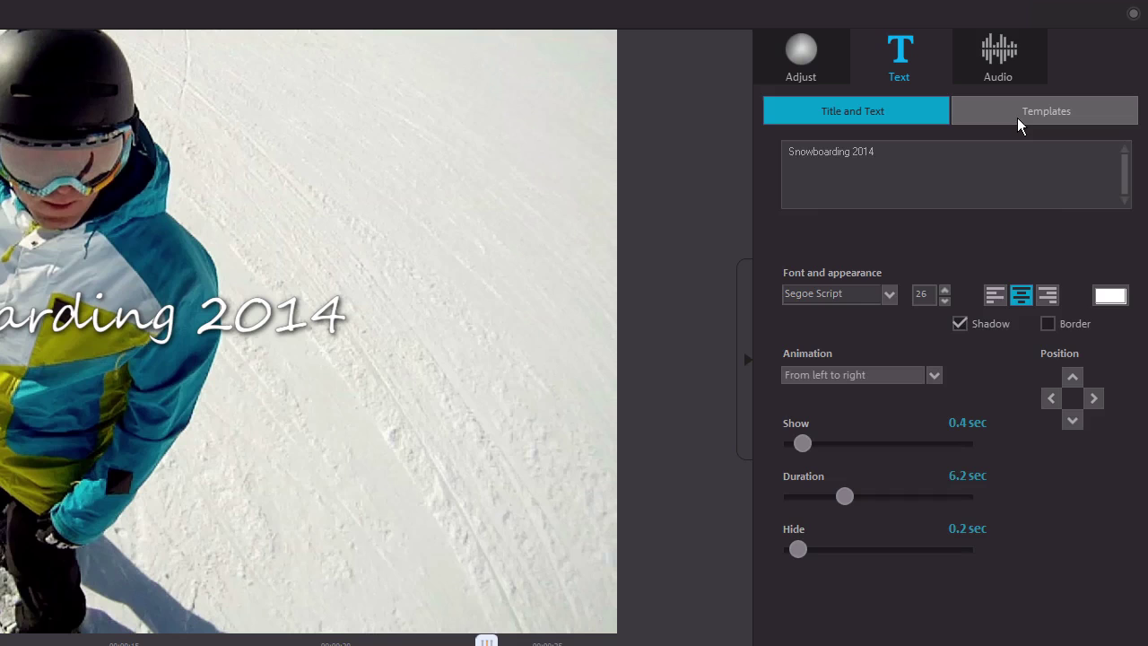
# Step: Try the Font top and Large subtitles text templates on the second clip's title, and apply Small subtitles
pyautogui.click(1017, 117)
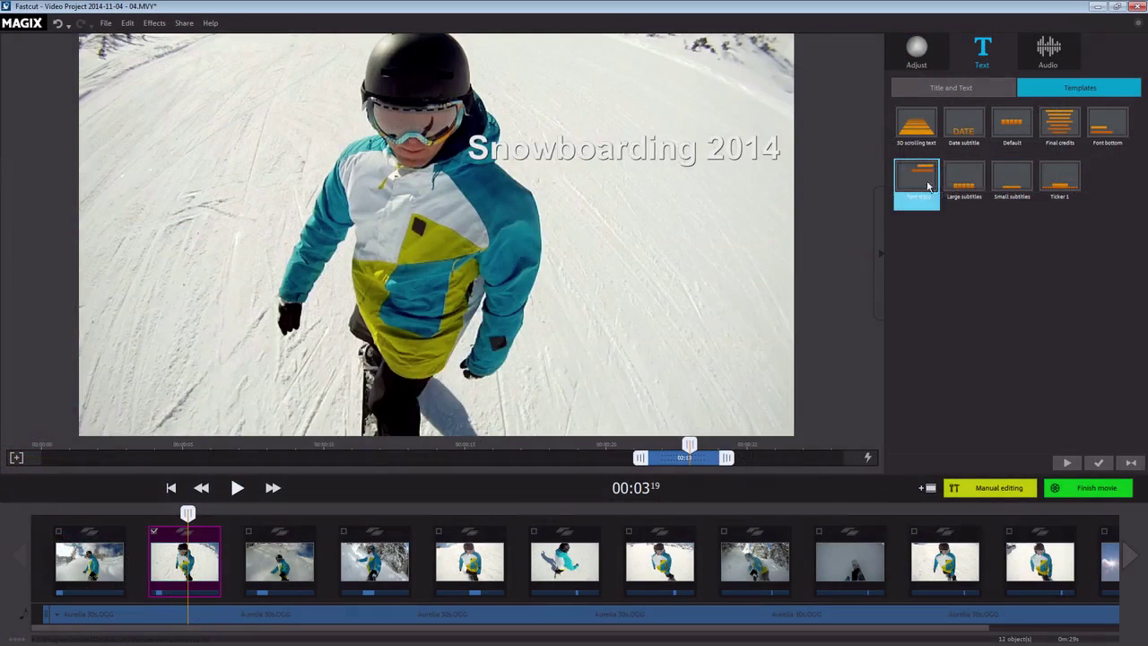
pyautogui.click(957, 187)
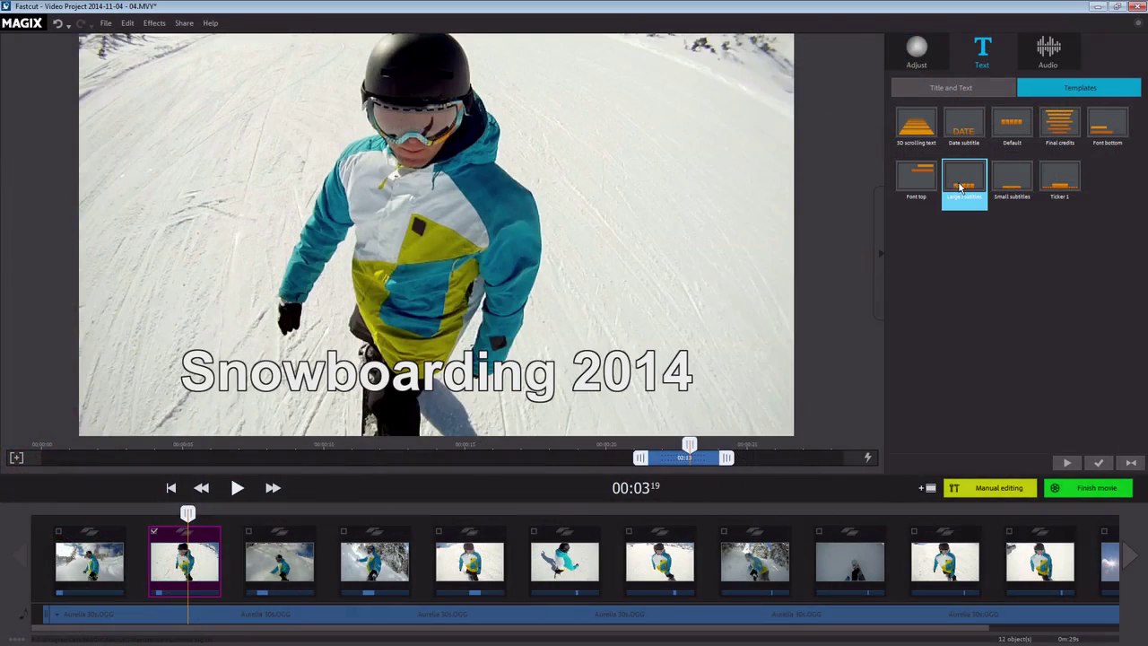
pyautogui.click(998, 182)
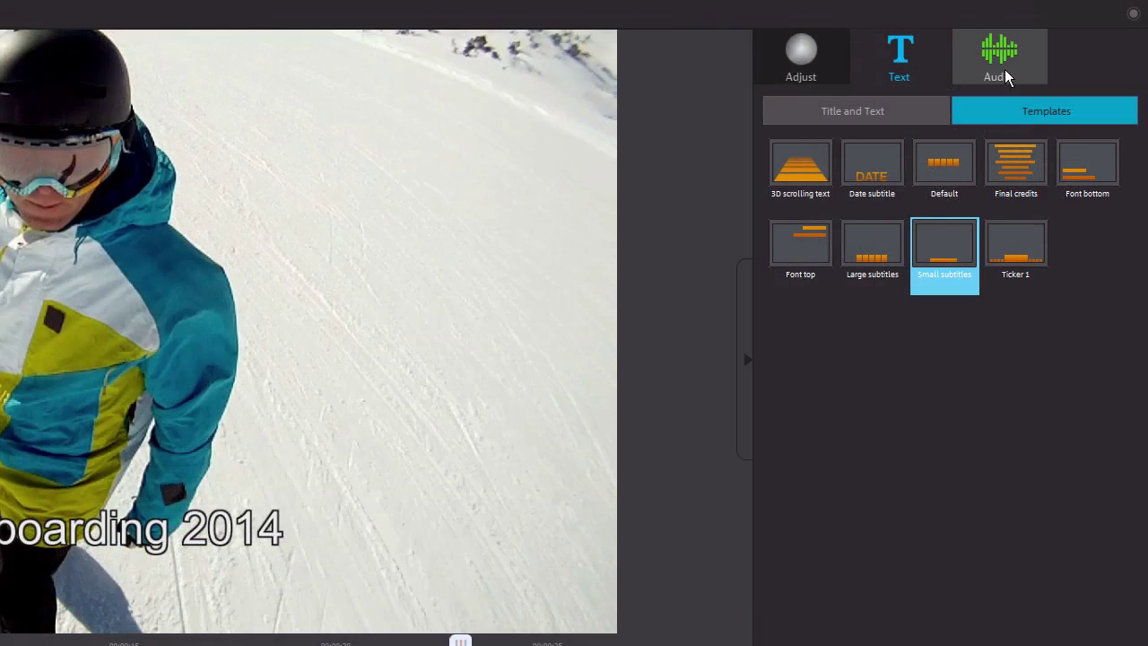
# Step: Raise the second clip's object volume and lower the background music volume
pyautogui.click(1050, 57)
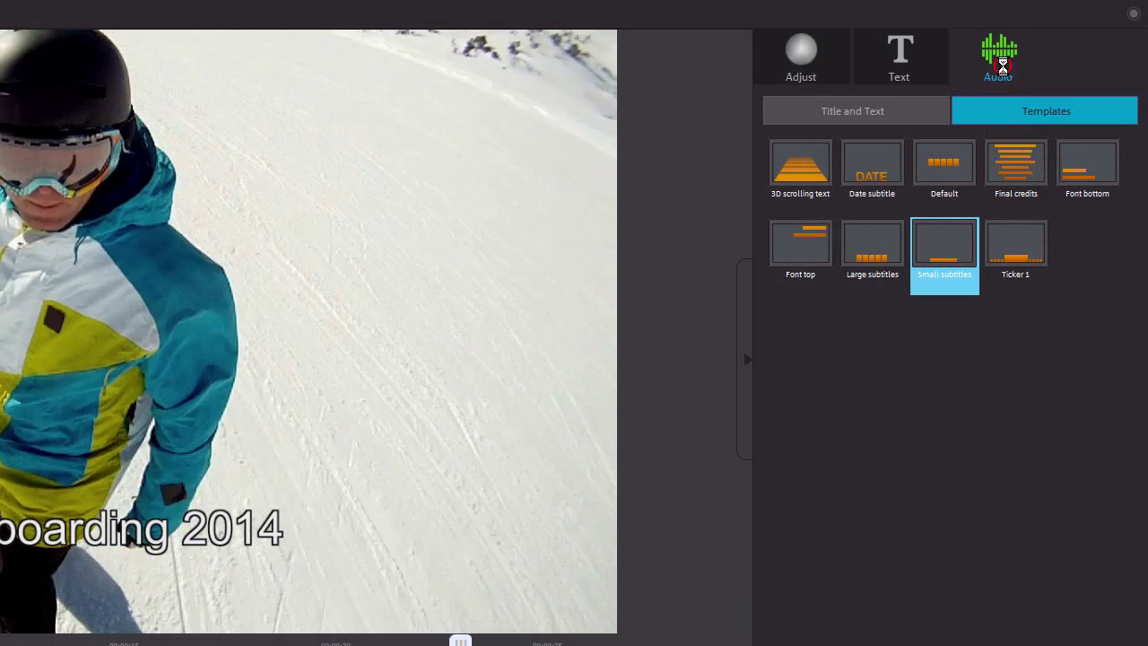
pyautogui.moveTo(917, 318); pyautogui.dragTo(928, 192)
pyautogui.moveTo(991, 171); pyautogui.dragTo(995, 256)
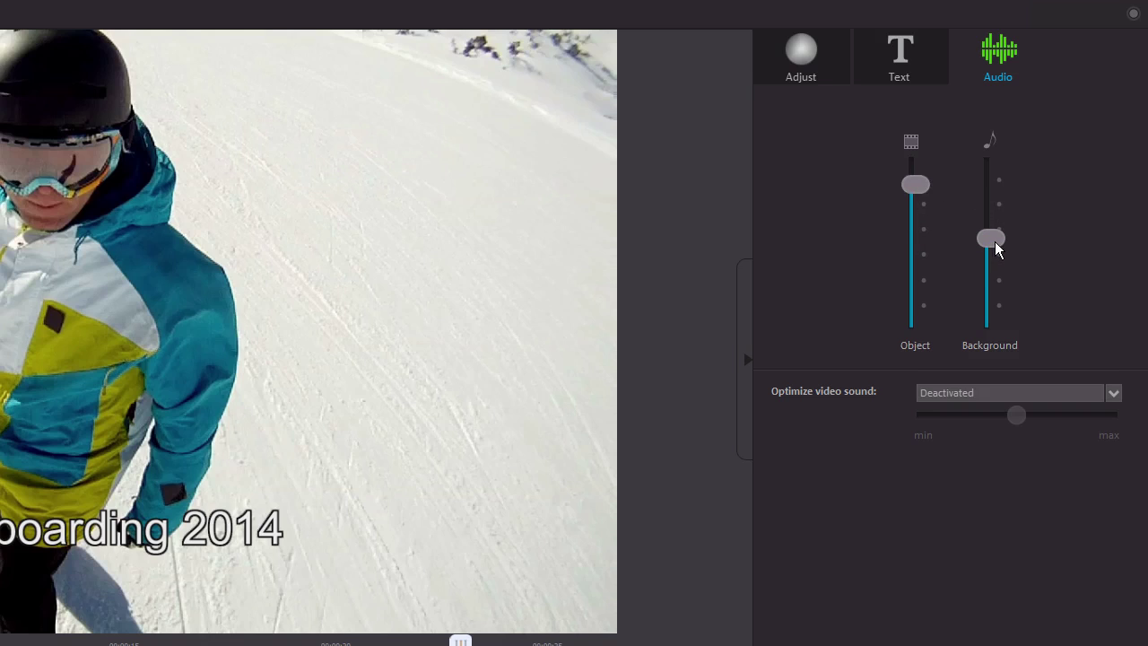
# Step: Optimize the video sound with the Wind and Rumble Filter and increase its strength
pyautogui.click(1113, 393)
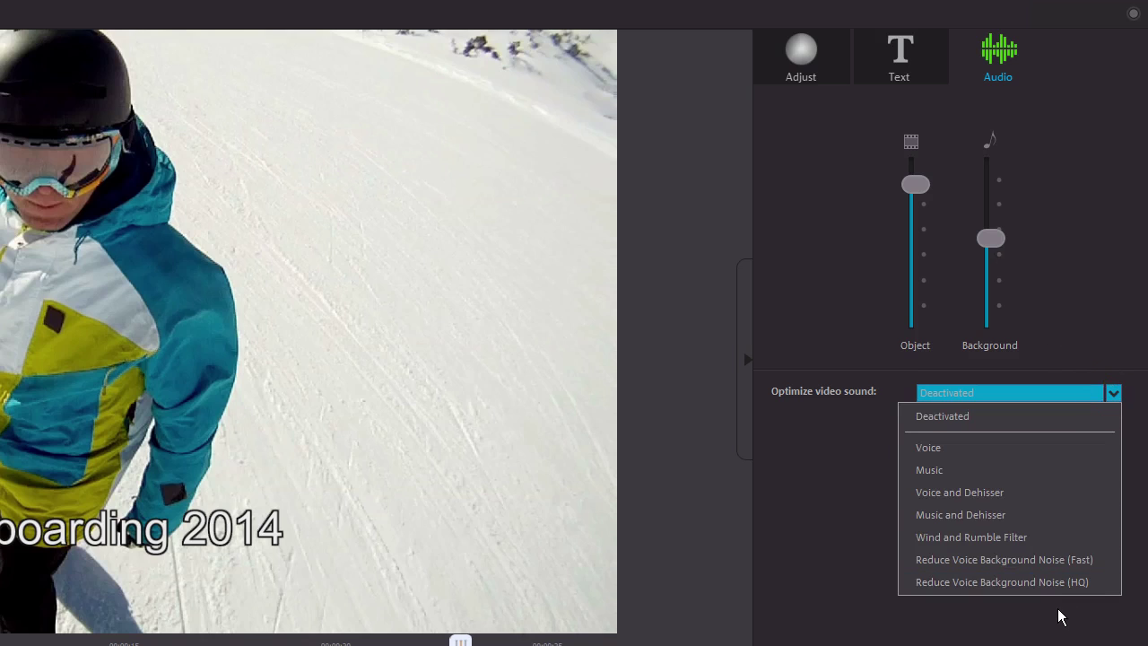
pyautogui.click(996, 537)
pyautogui.moveTo(1014, 412); pyautogui.dragTo(1063, 421)
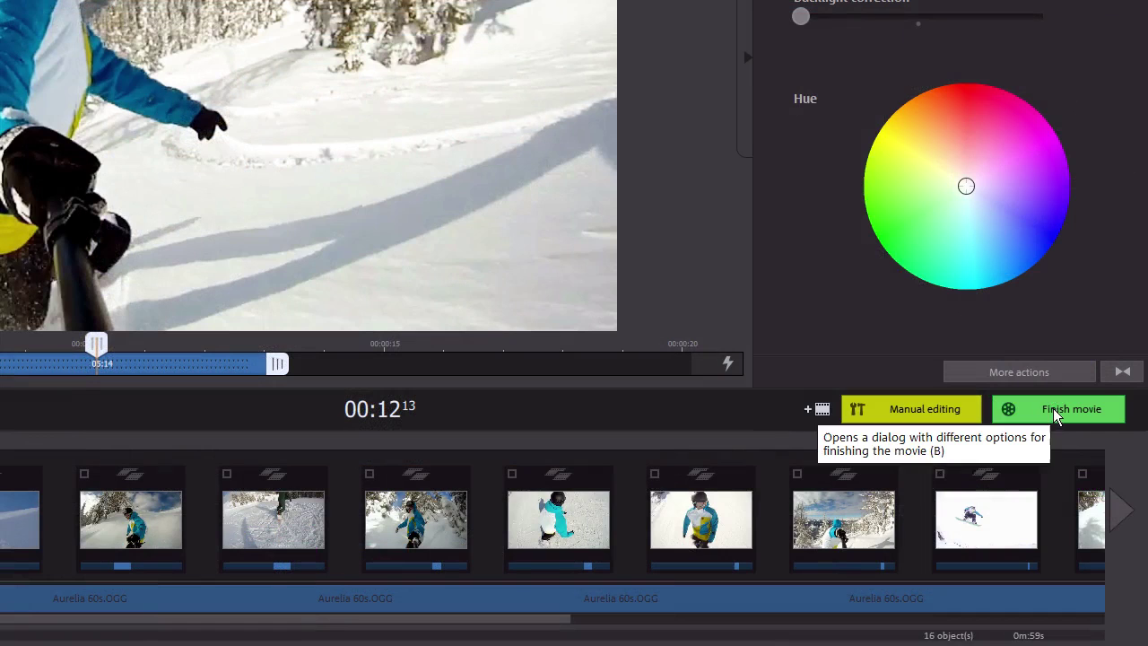
# Step: Open the options for finishing the movie and view the communities offered for uploading it to the Internet
pyautogui.click(1057, 414)
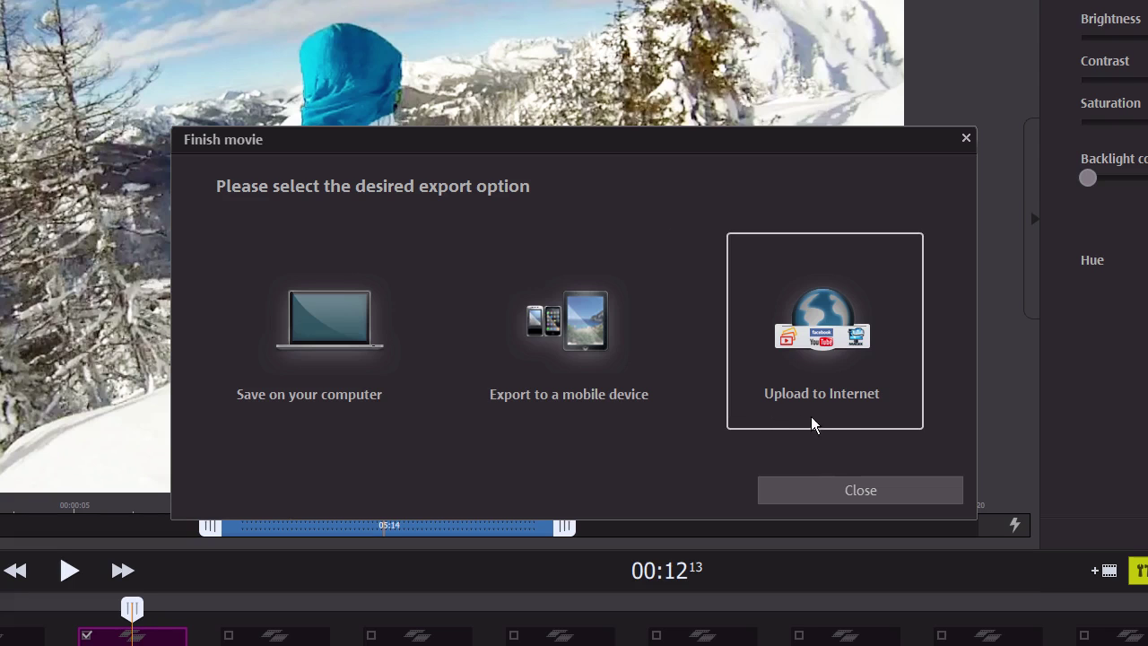
pyautogui.click(840, 414)
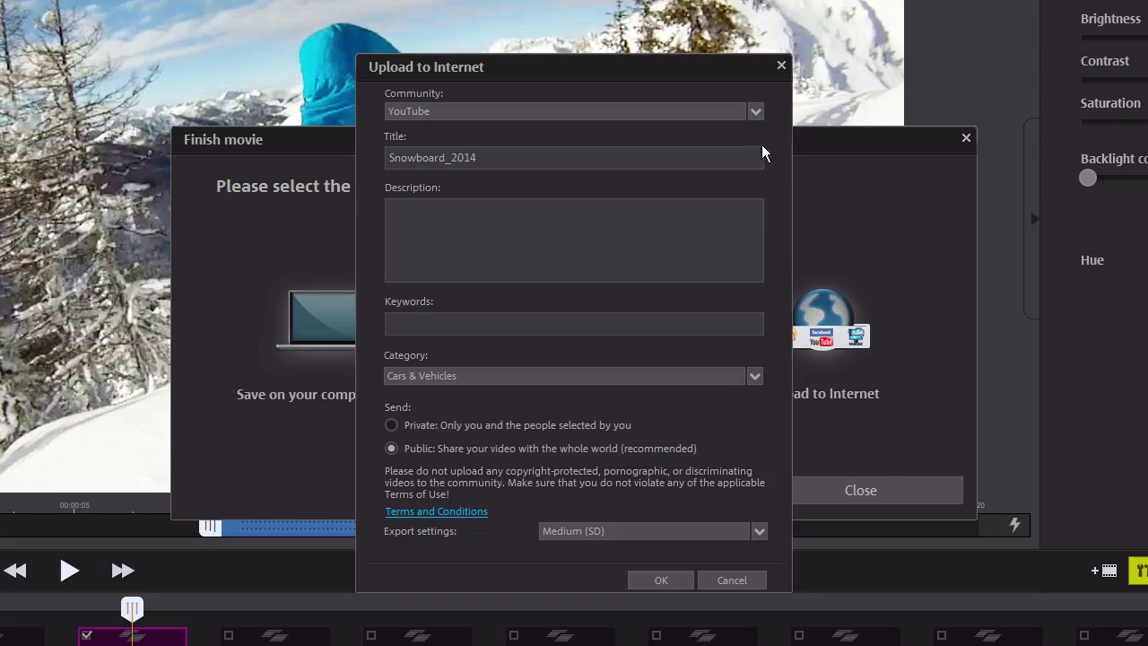
pyautogui.click(756, 111)
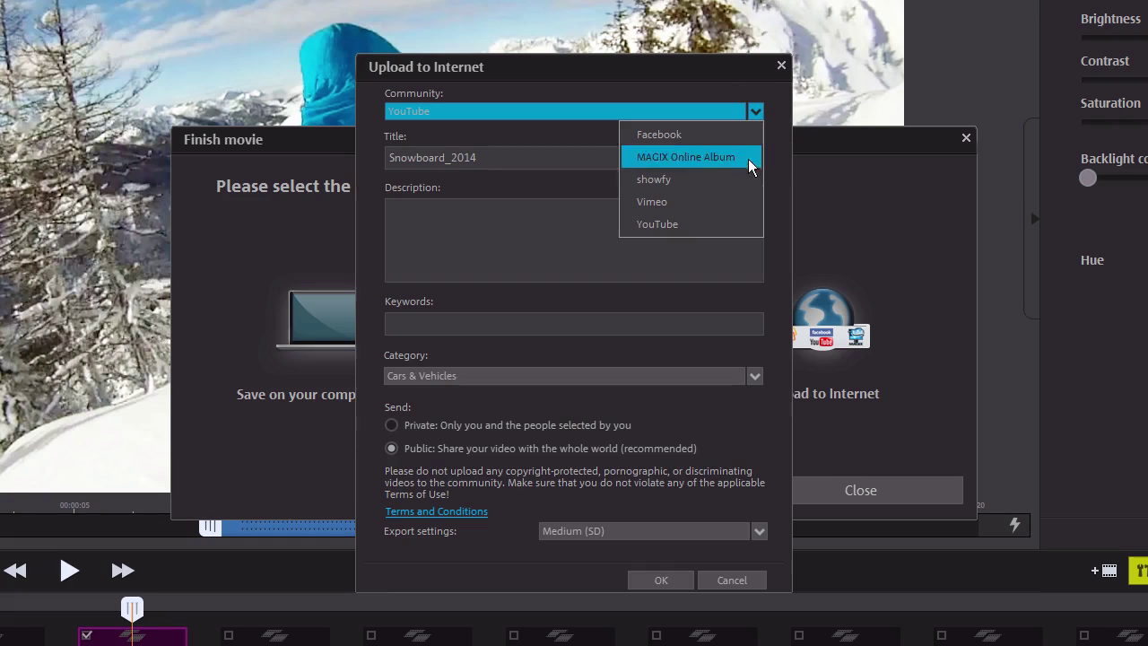
pyautogui.press('Escape')
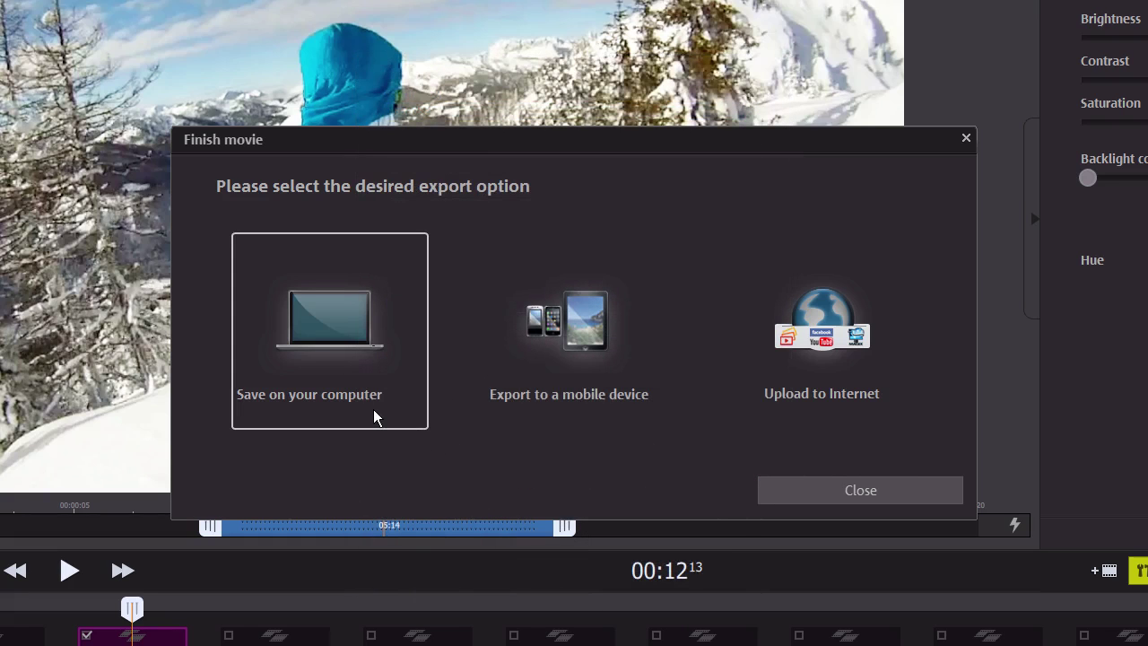
# Step: Choose to save the movie on the computer in MPEG-4 format with HD quality
pyautogui.click(375, 417)
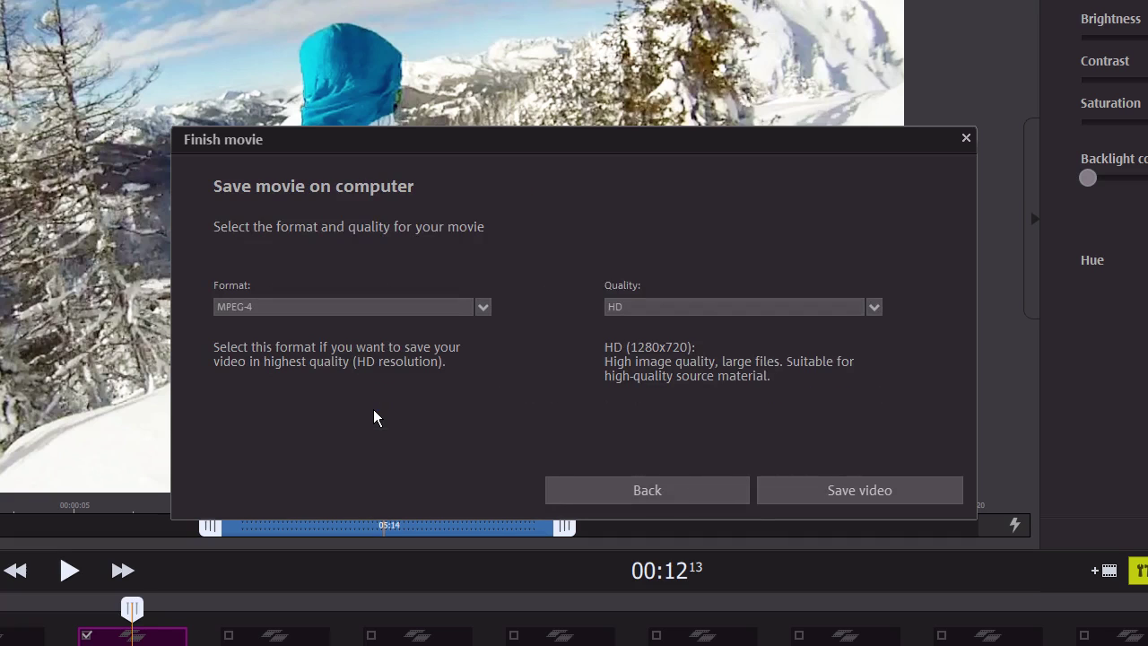
pyautogui.click(485, 307)
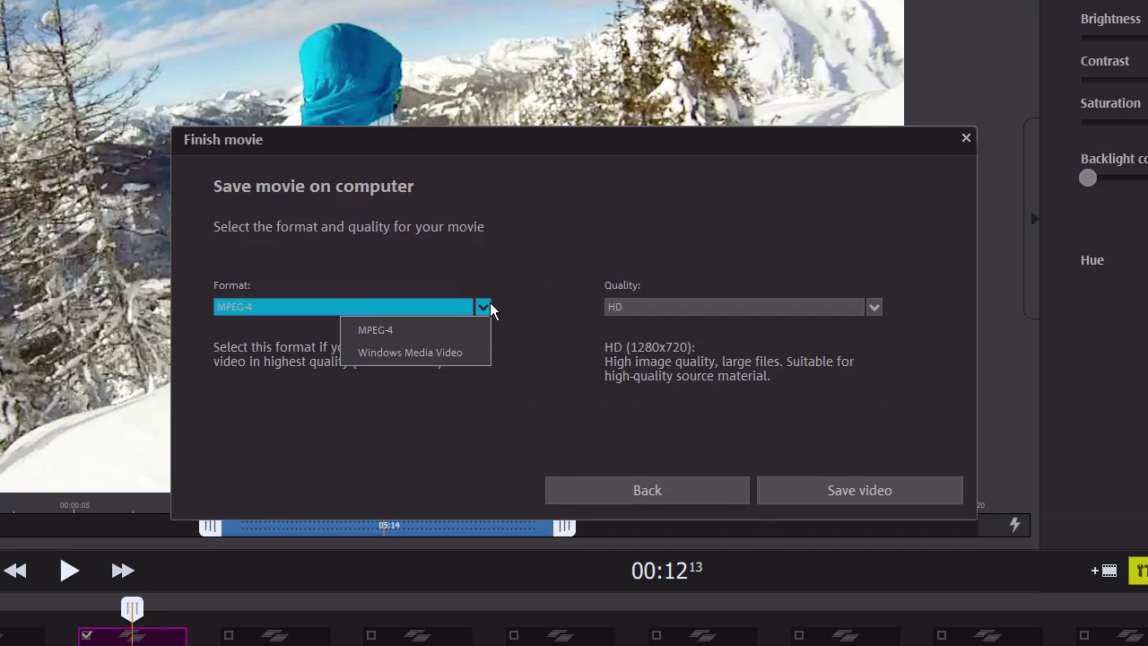
pyautogui.click(465, 333)
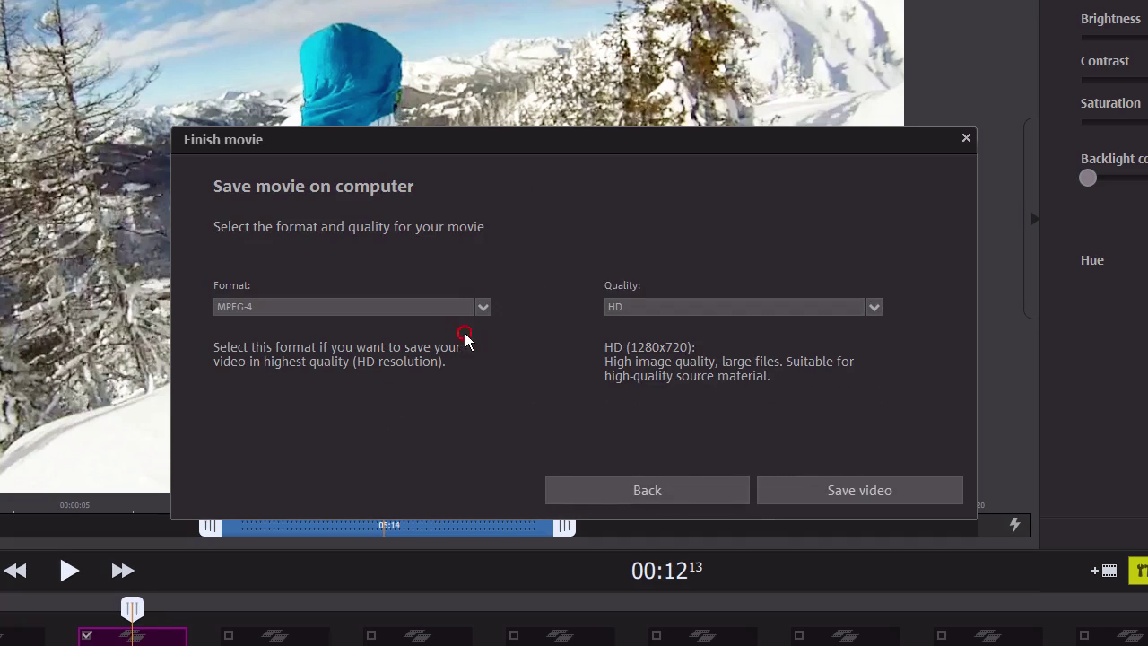
pyautogui.click(874, 307)
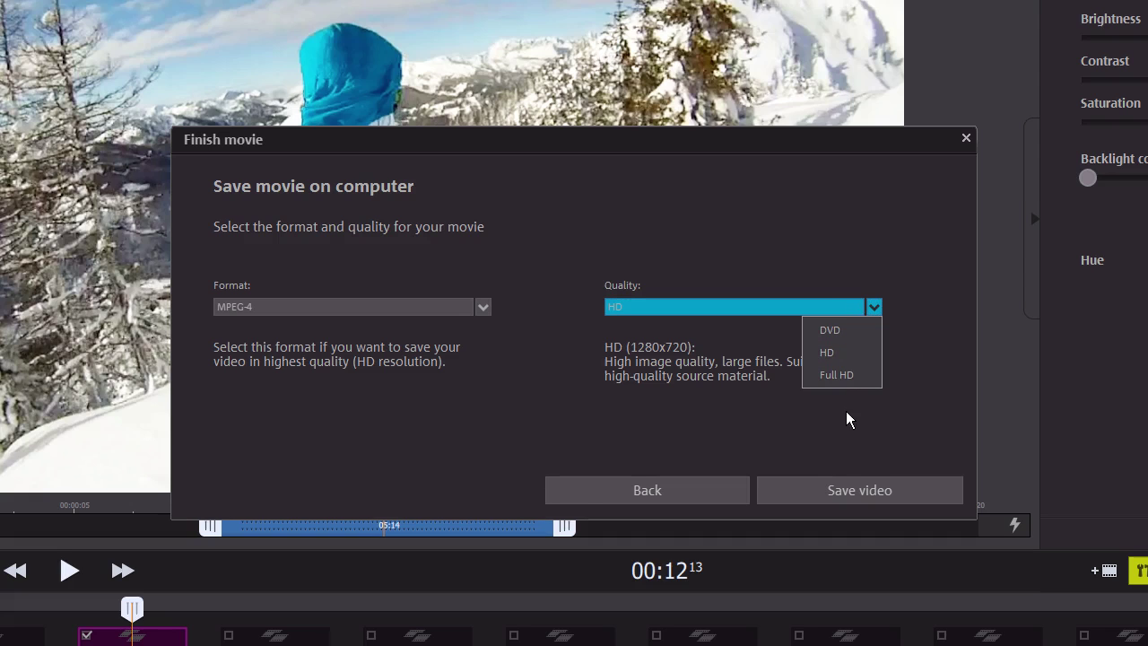
pyautogui.click(841, 352)
# Step: Save the video in the Videos library under the file name "Snowboarding 2014"
pyautogui.click(854, 492)
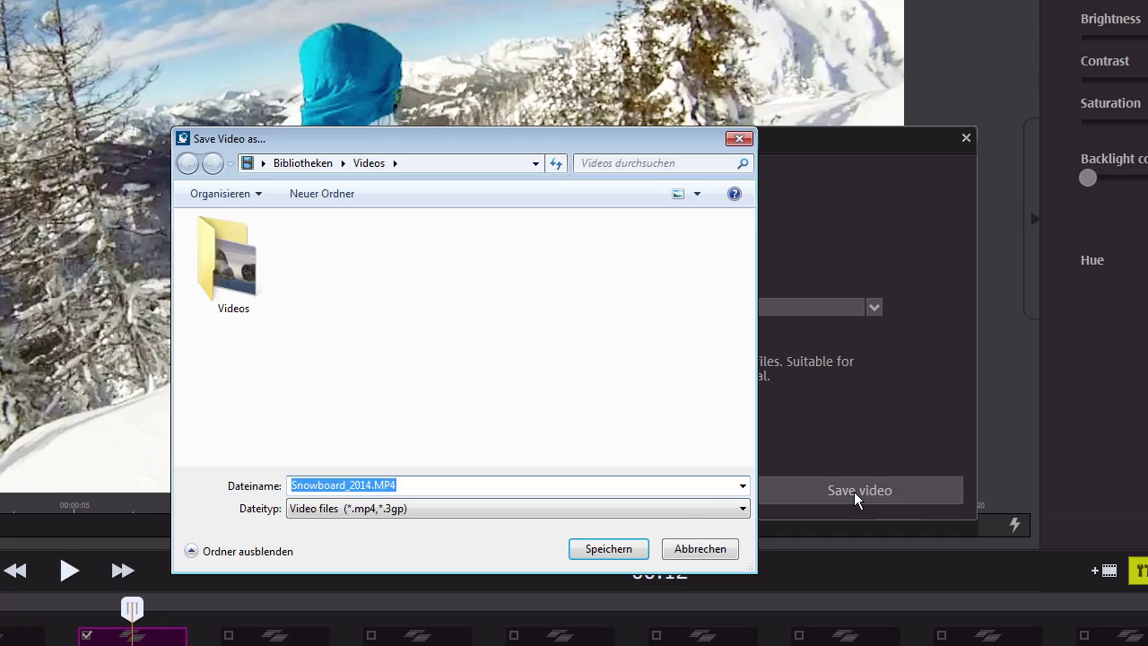
pyautogui.press('BackSpace')
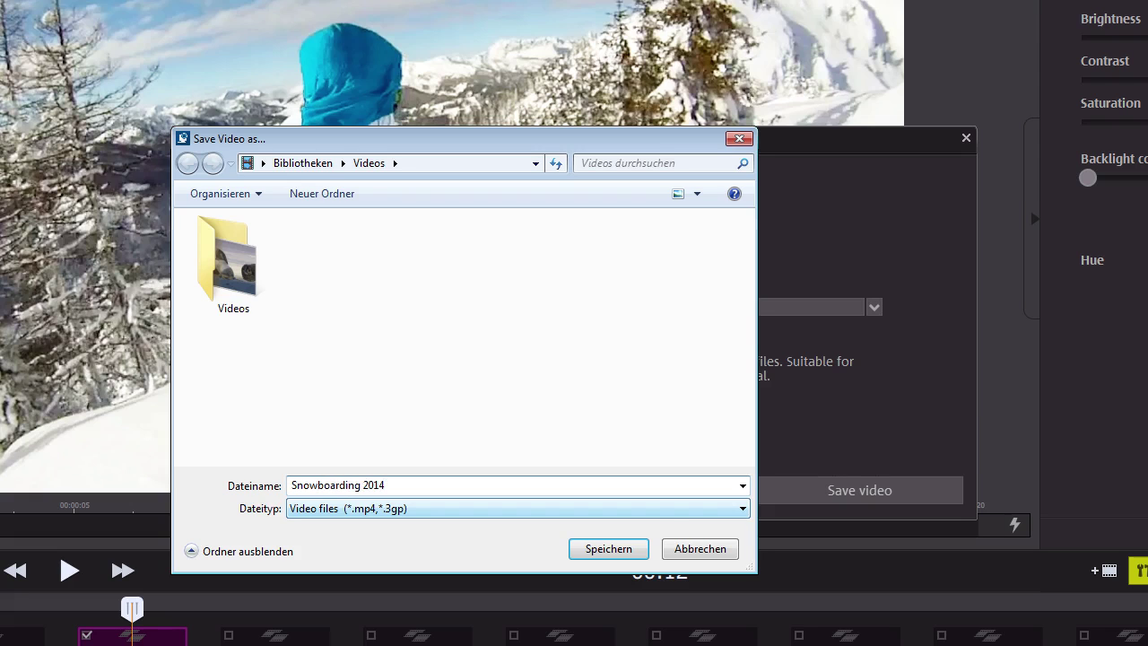
pyautogui.click(628, 549)
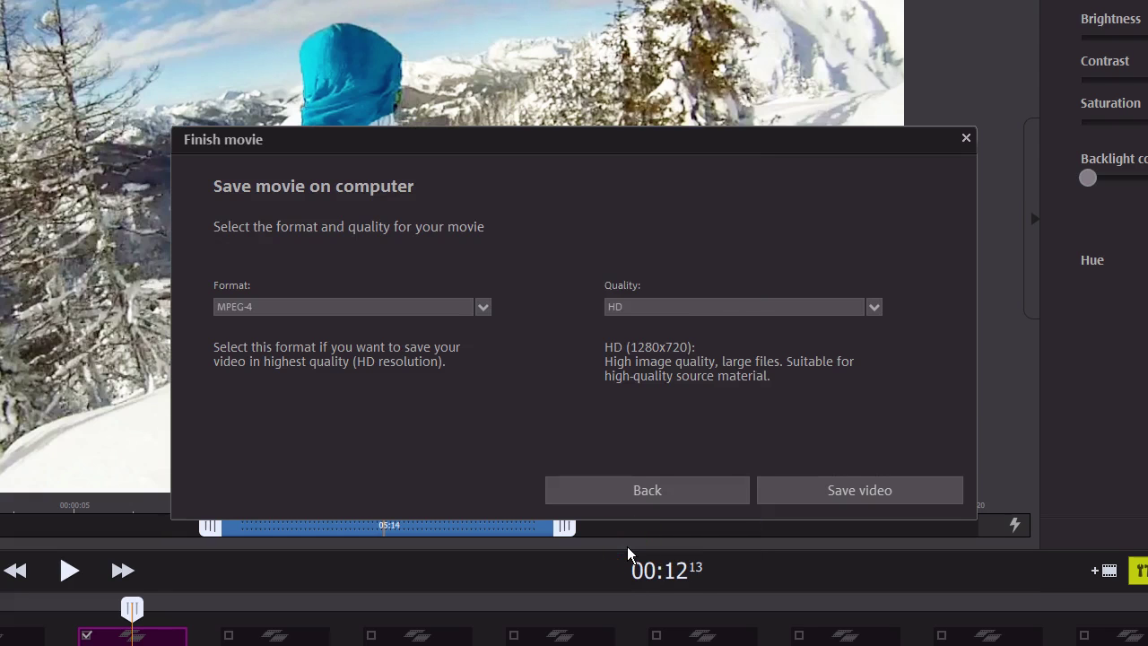